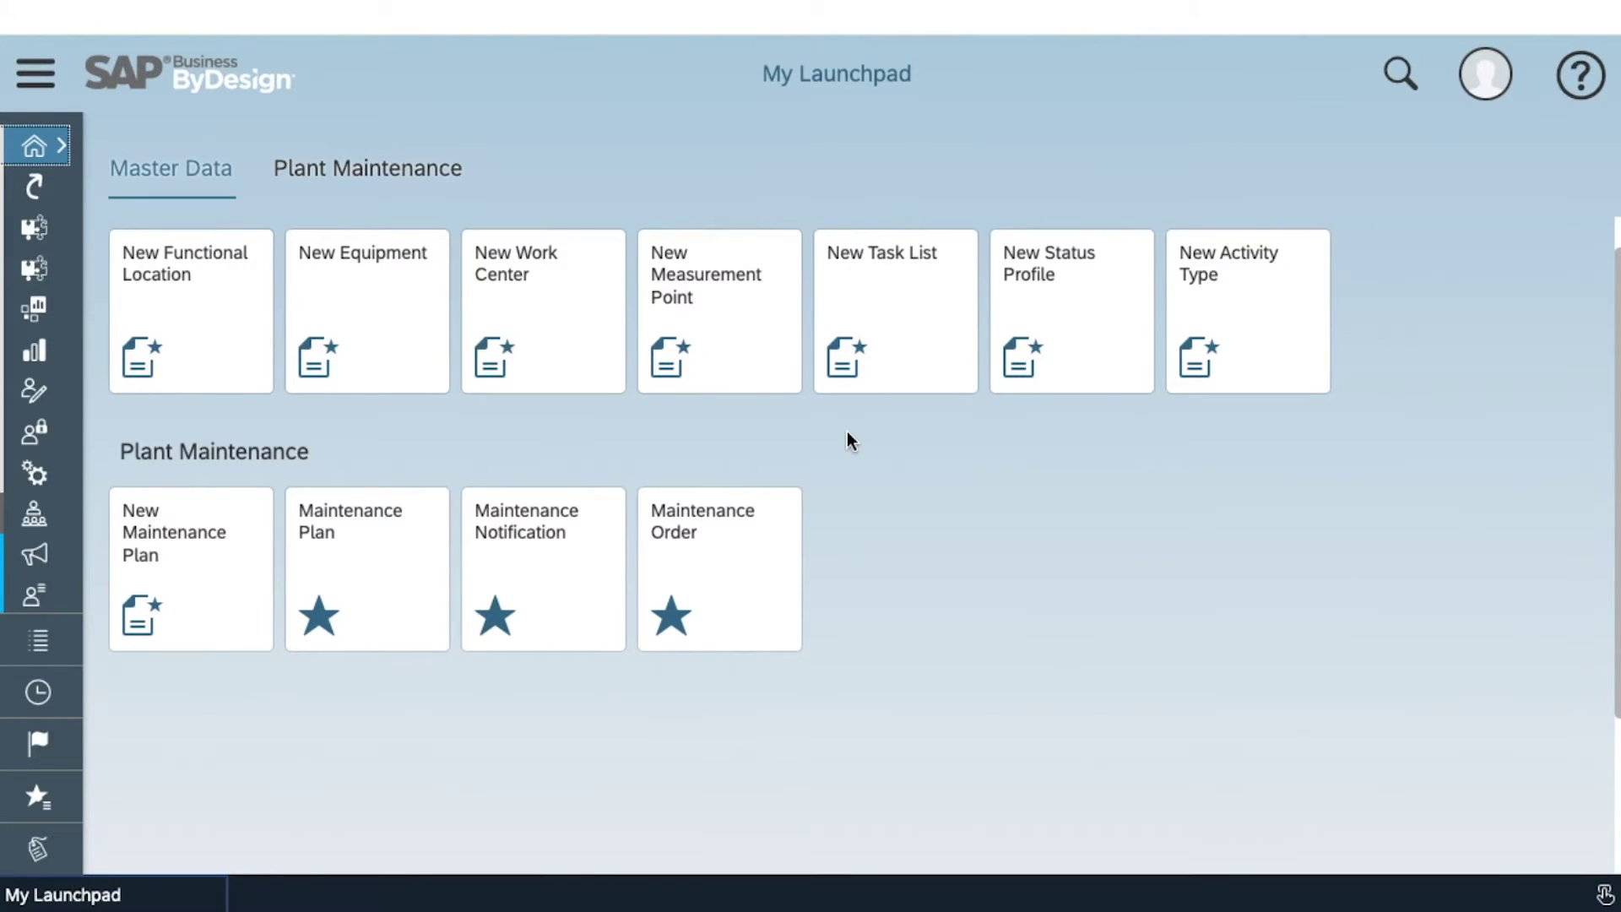
Start a new maintenance plan from Planning and Maintenance Control's Common Tasks.
click(38, 80)
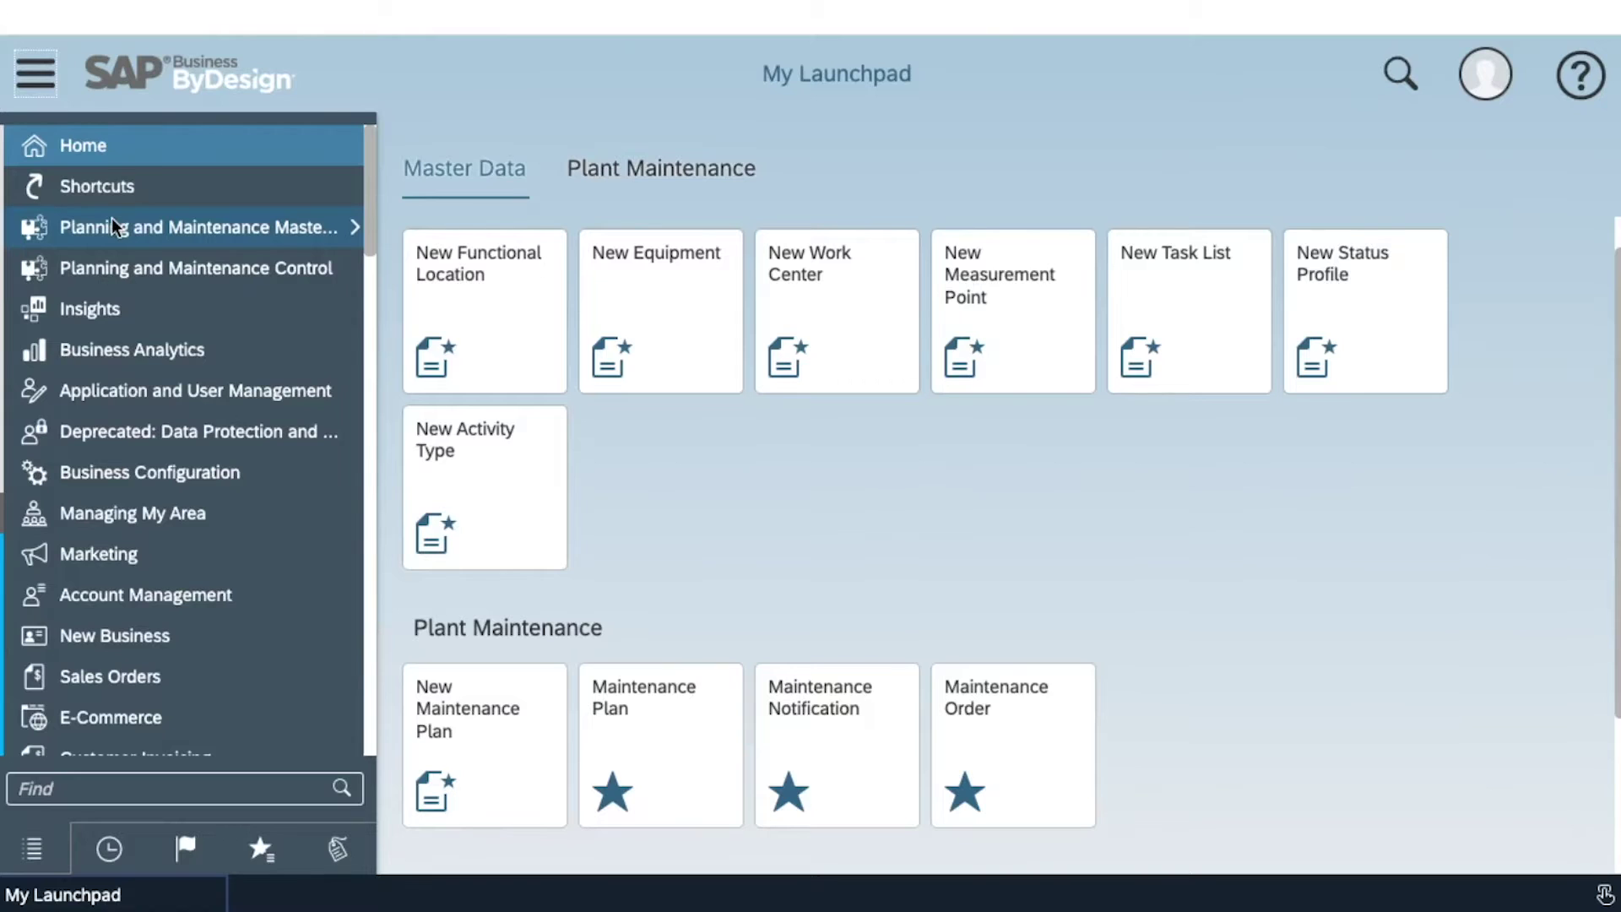
mouse_move(116, 226)
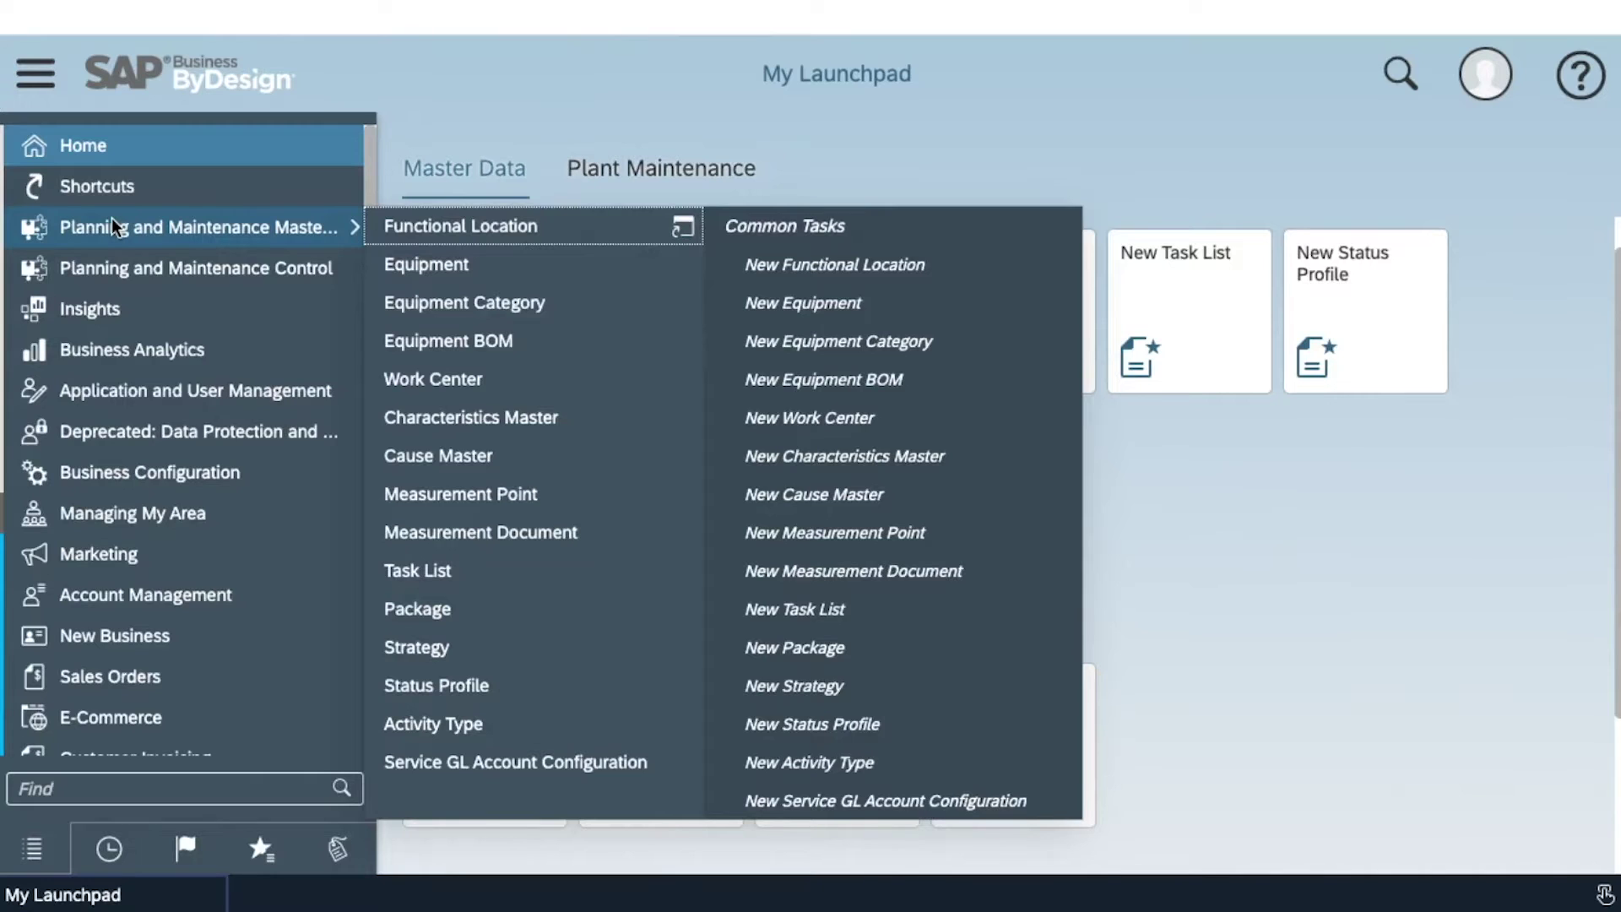
mouse_move(99, 270)
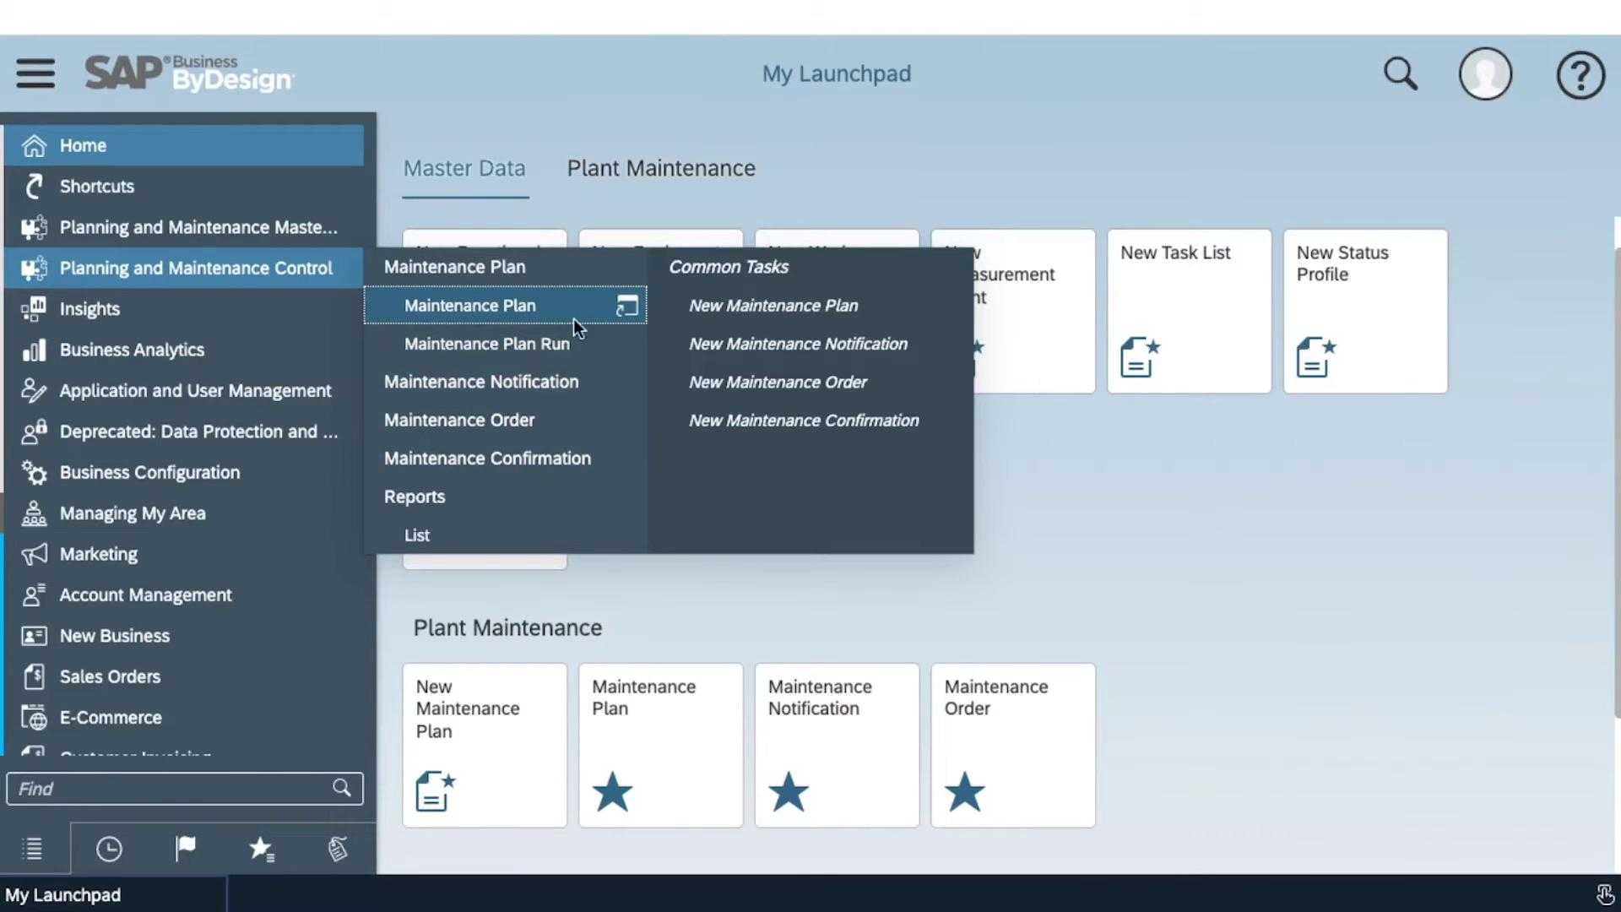
click(790, 309)
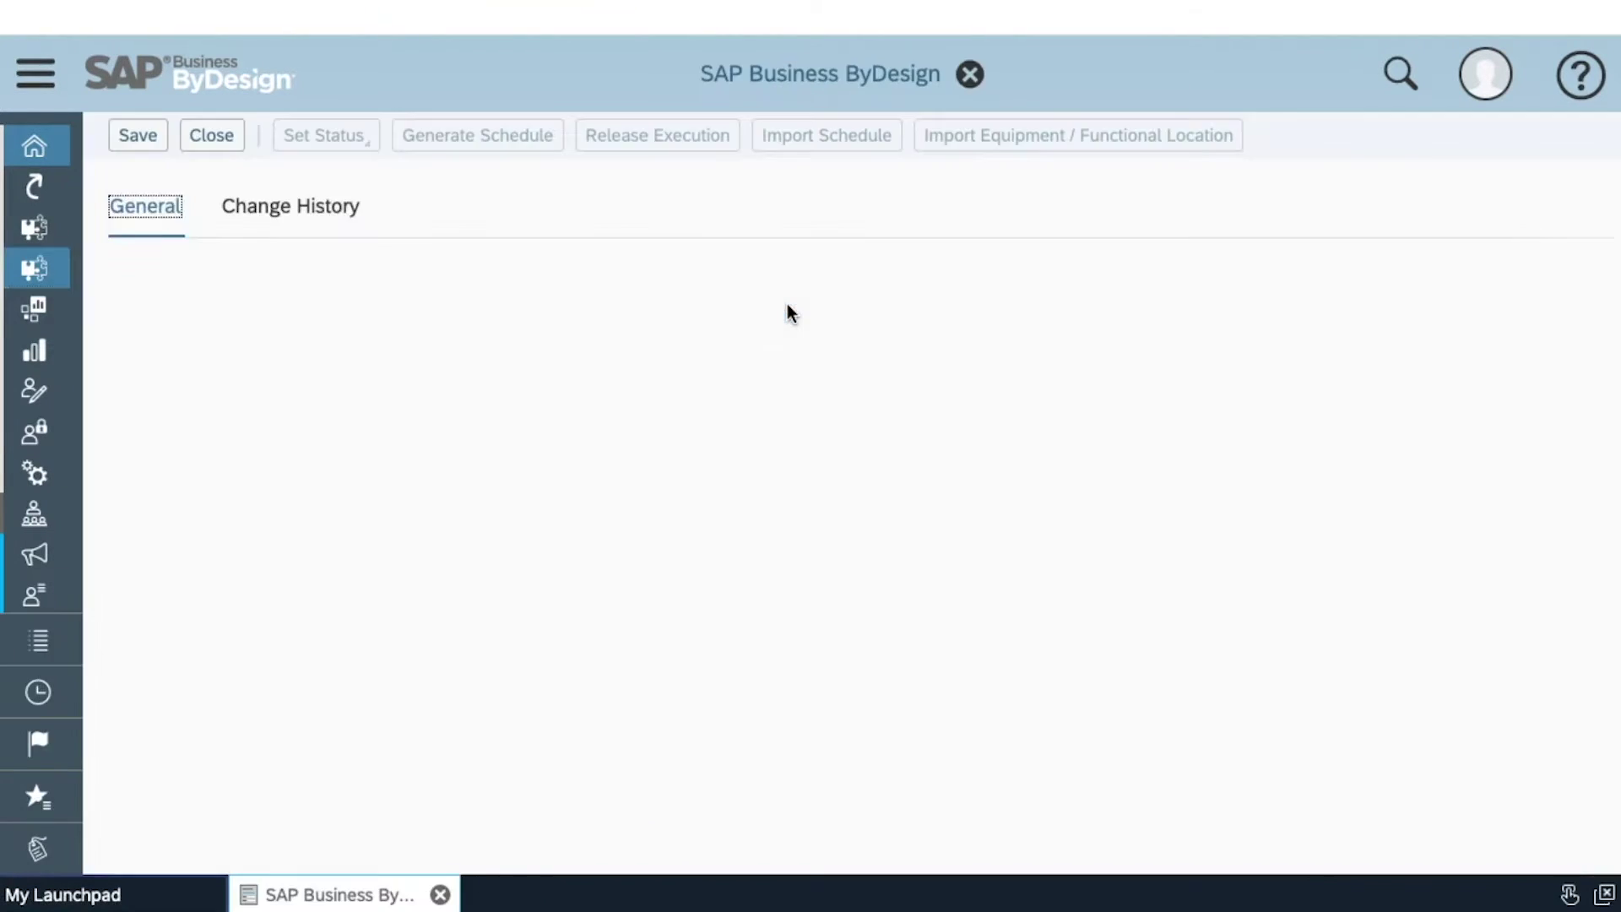
Describe the plan as 'MAINTENANCE Plan', with object type 1 - Equipment and category 2 - Notification.
click(599, 351)
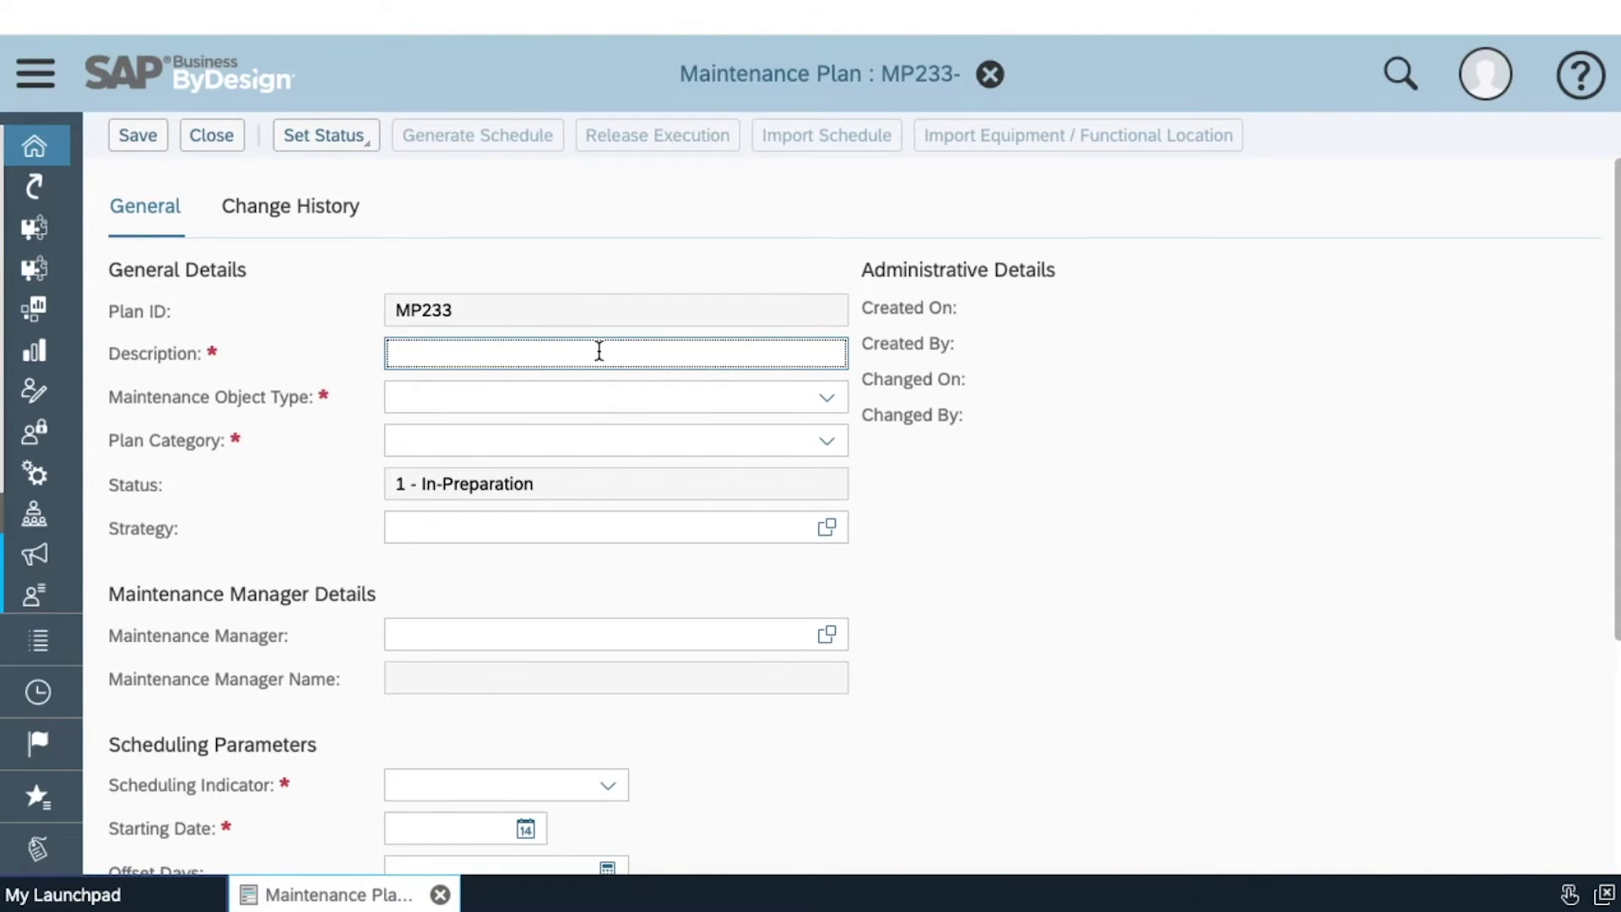
text(MAINTENANCE plAN)
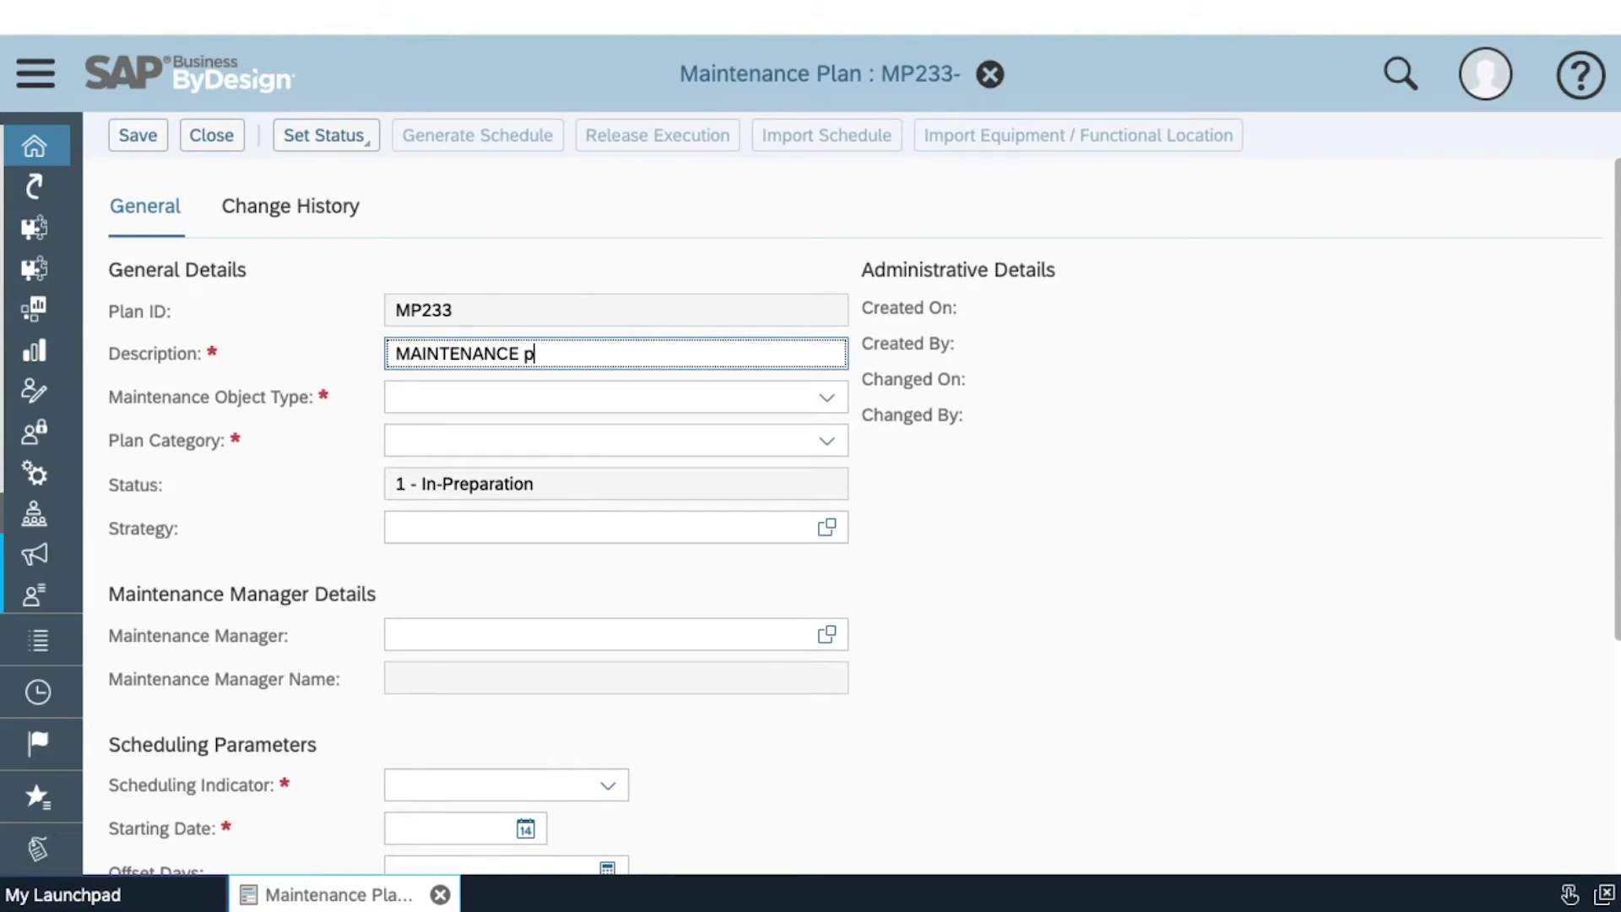
key(BackSpace)
key(BackSpace)
key(BackSpace)
key(BackSpace)
text(Plan)
click(824, 398)
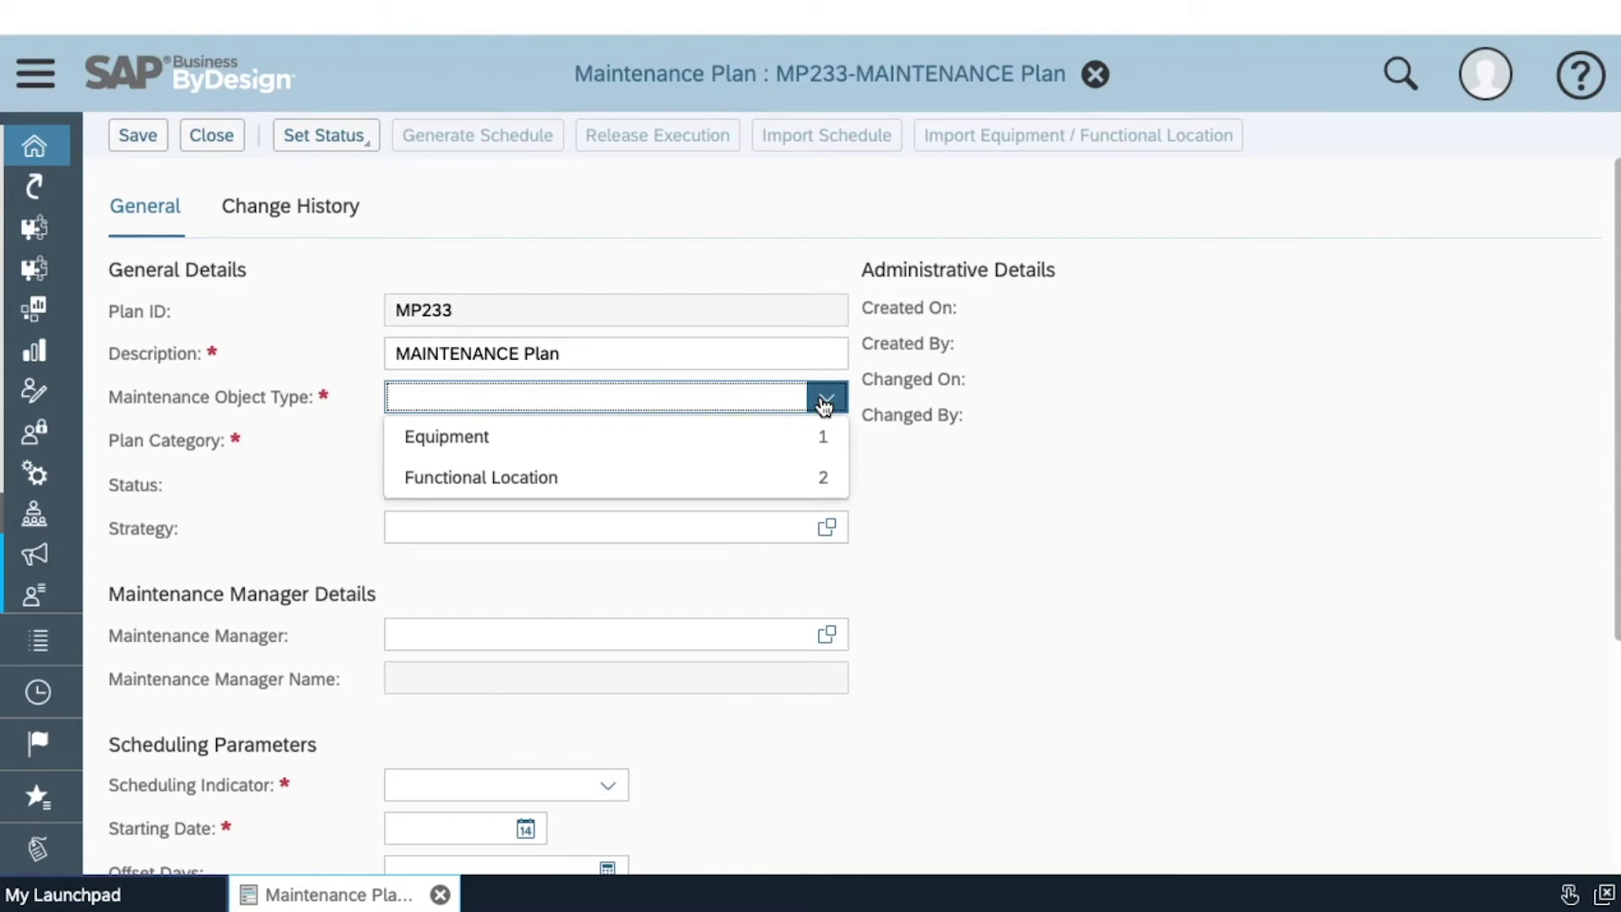
click(777, 443)
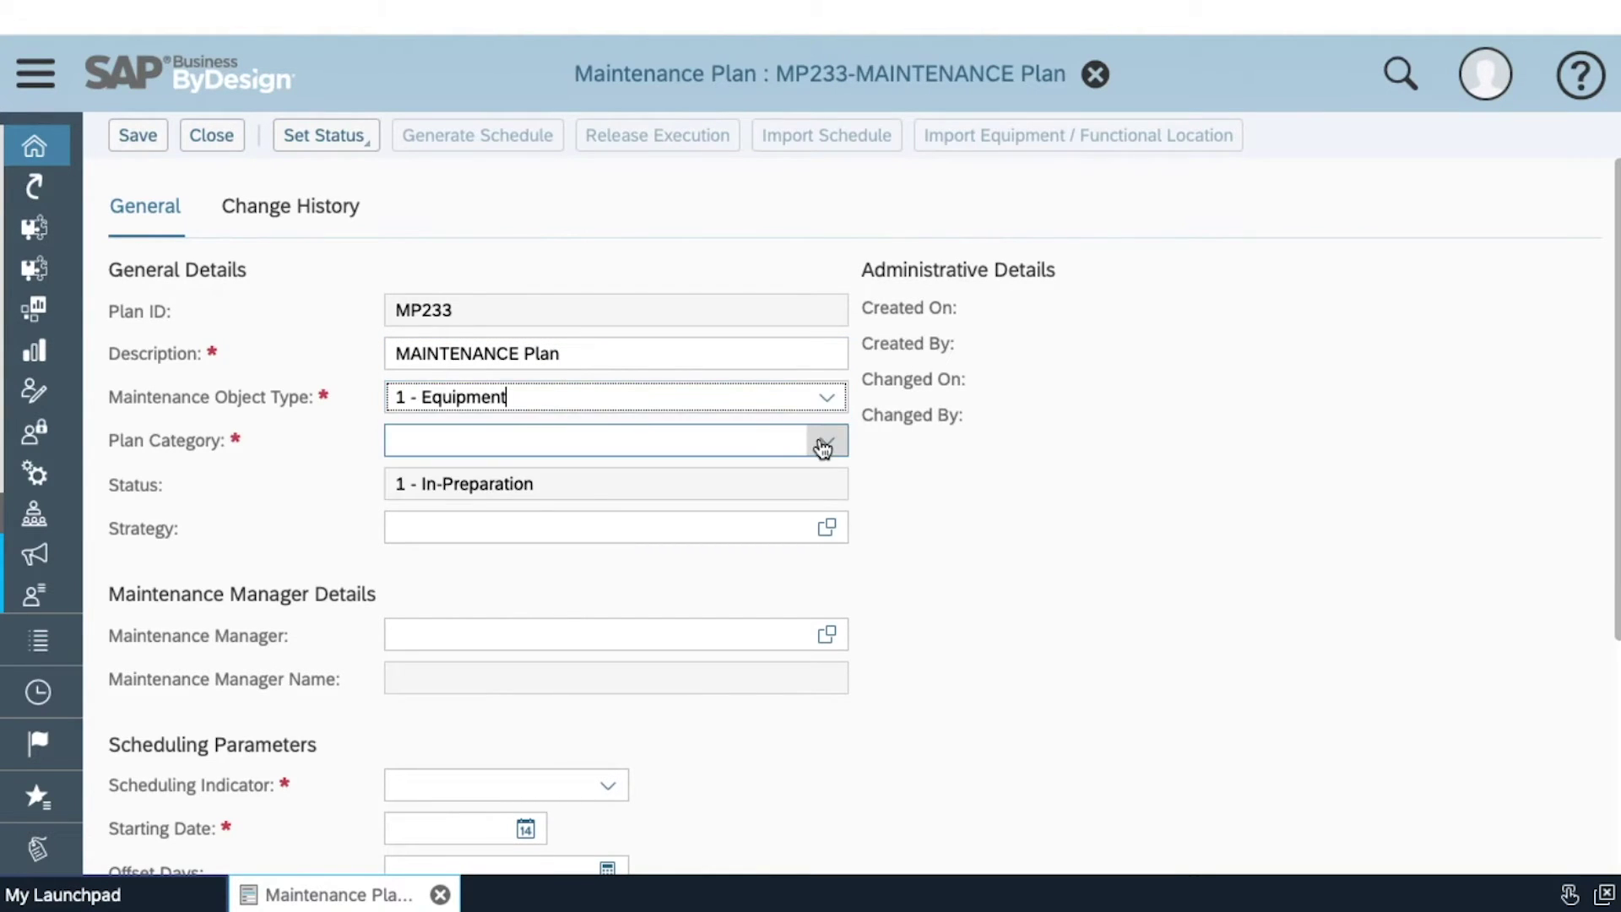
click(825, 444)
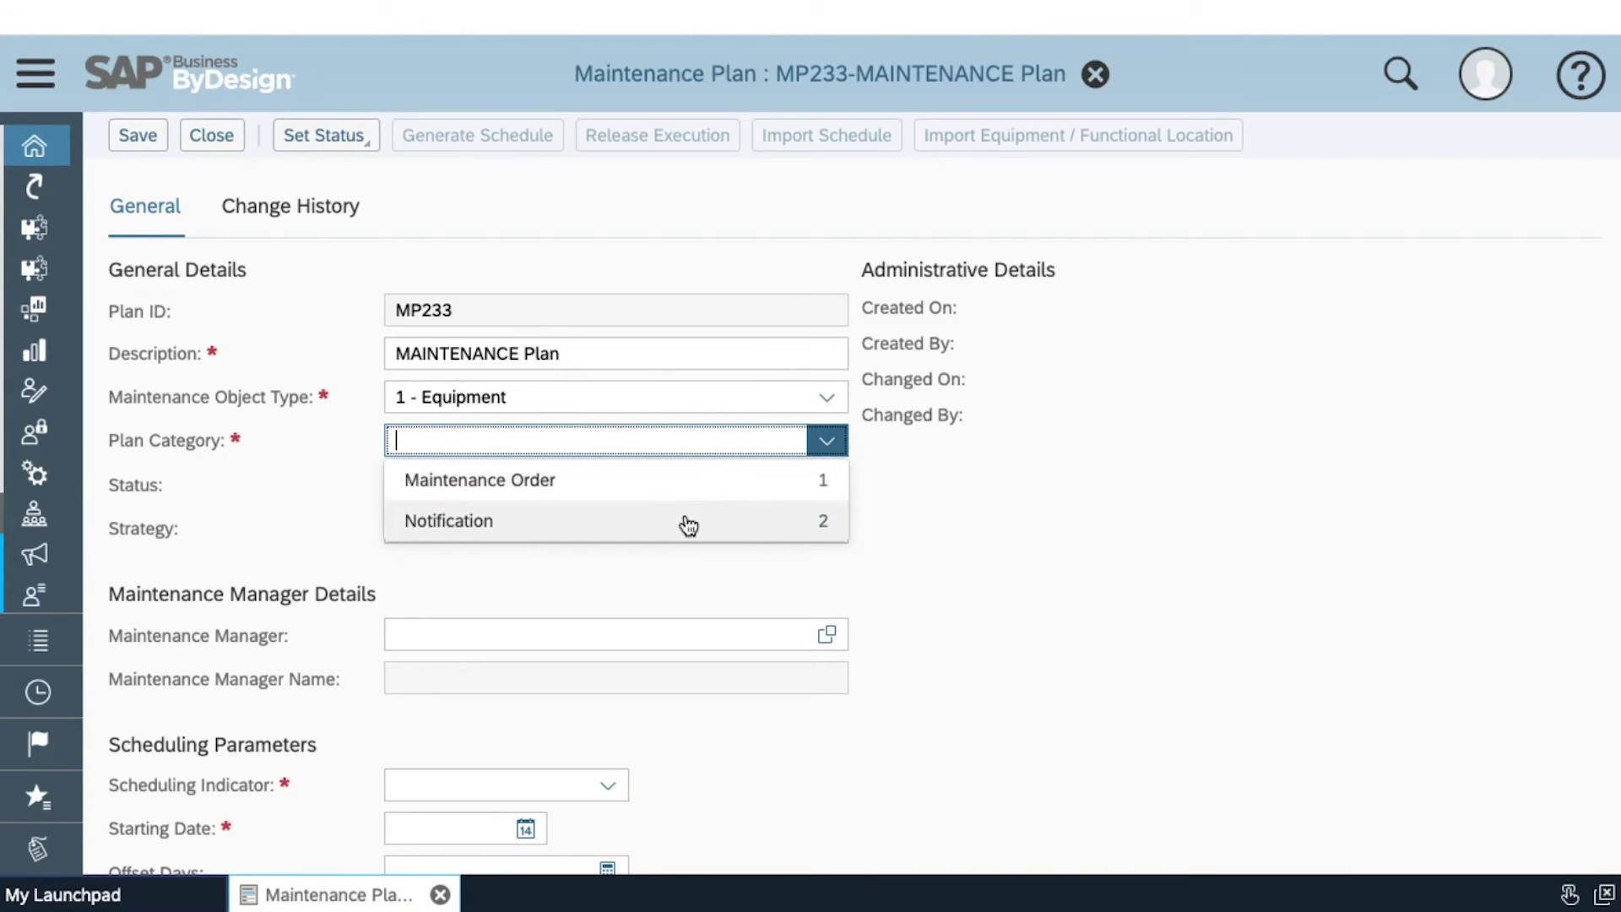
click(667, 521)
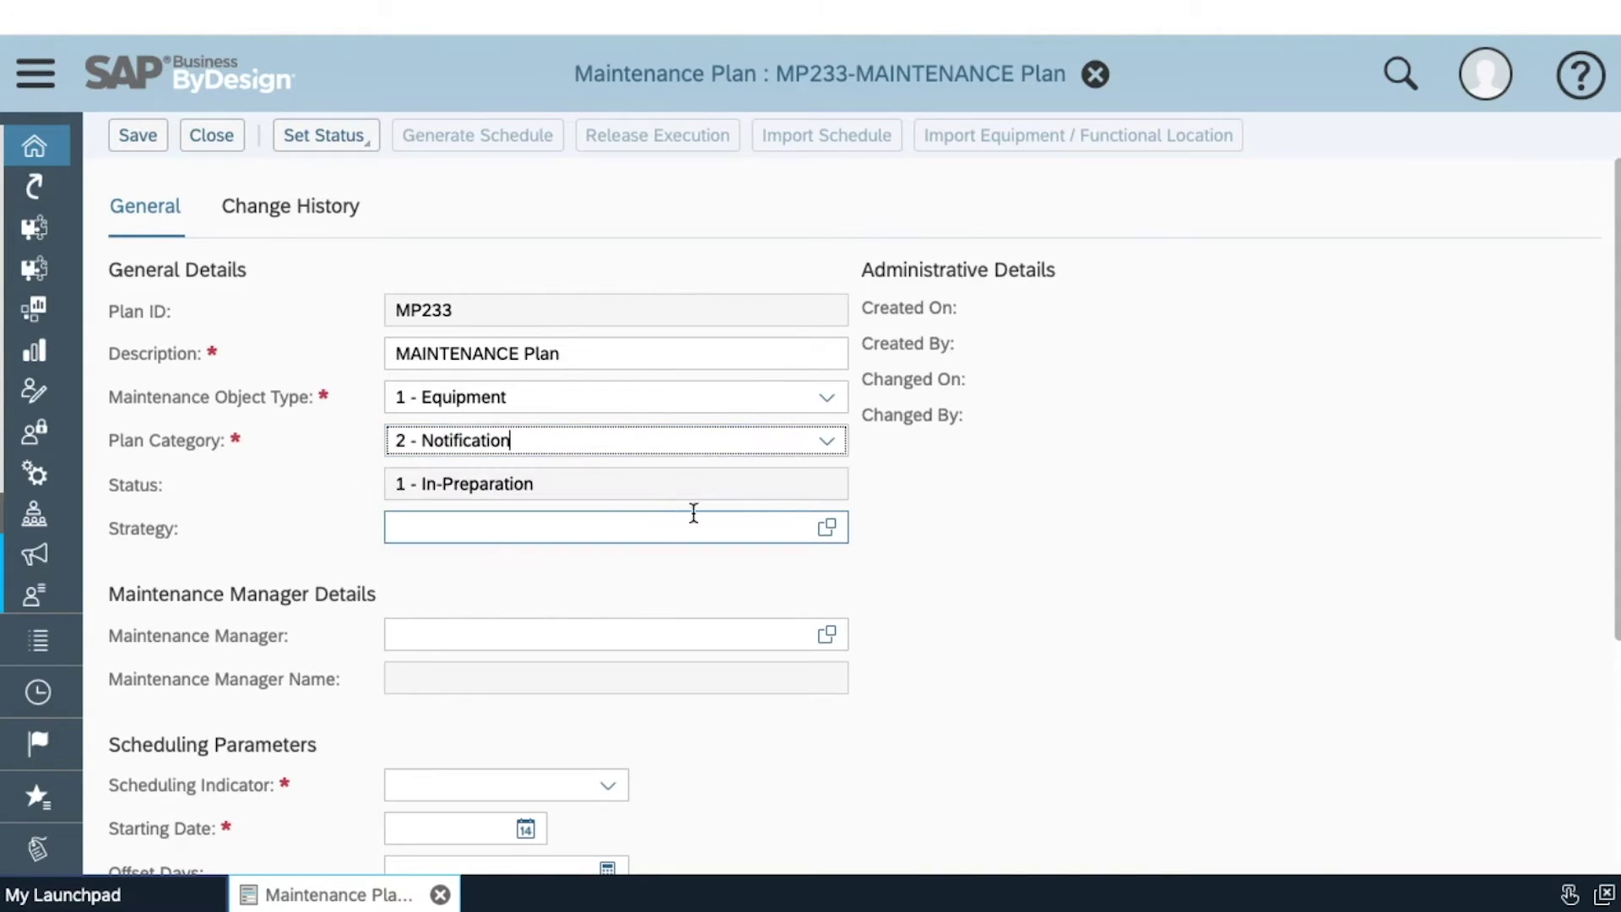
Assign the suggested employee as the plan's maintenance manager.
scroll(680, 584, down, 2)
click(522, 460)
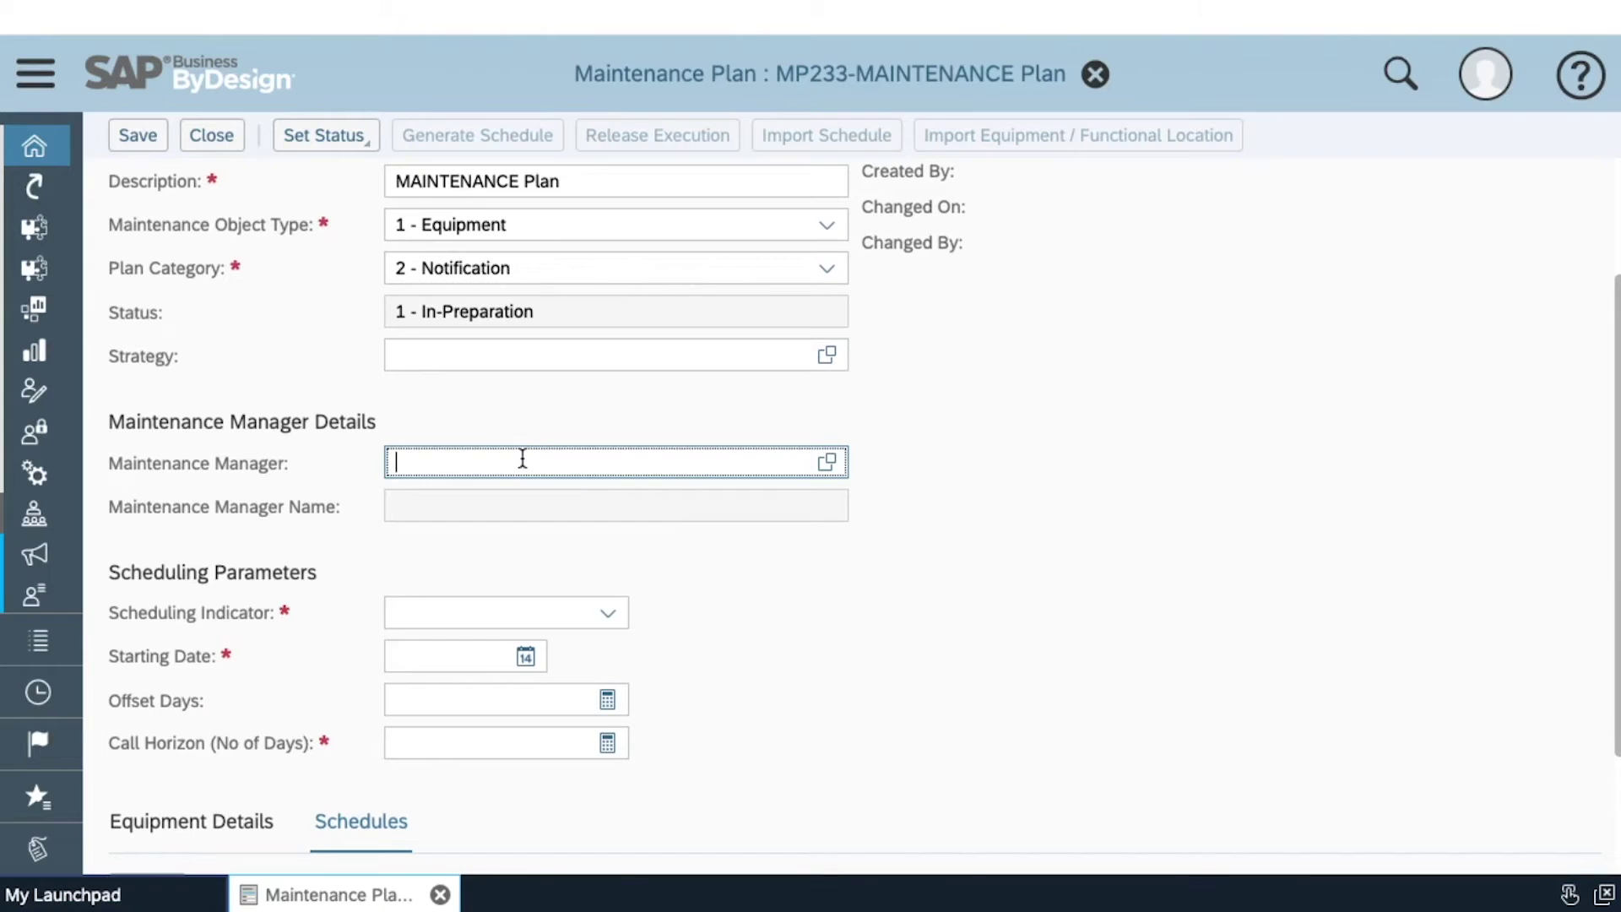
text(adnane)
click(608, 503)
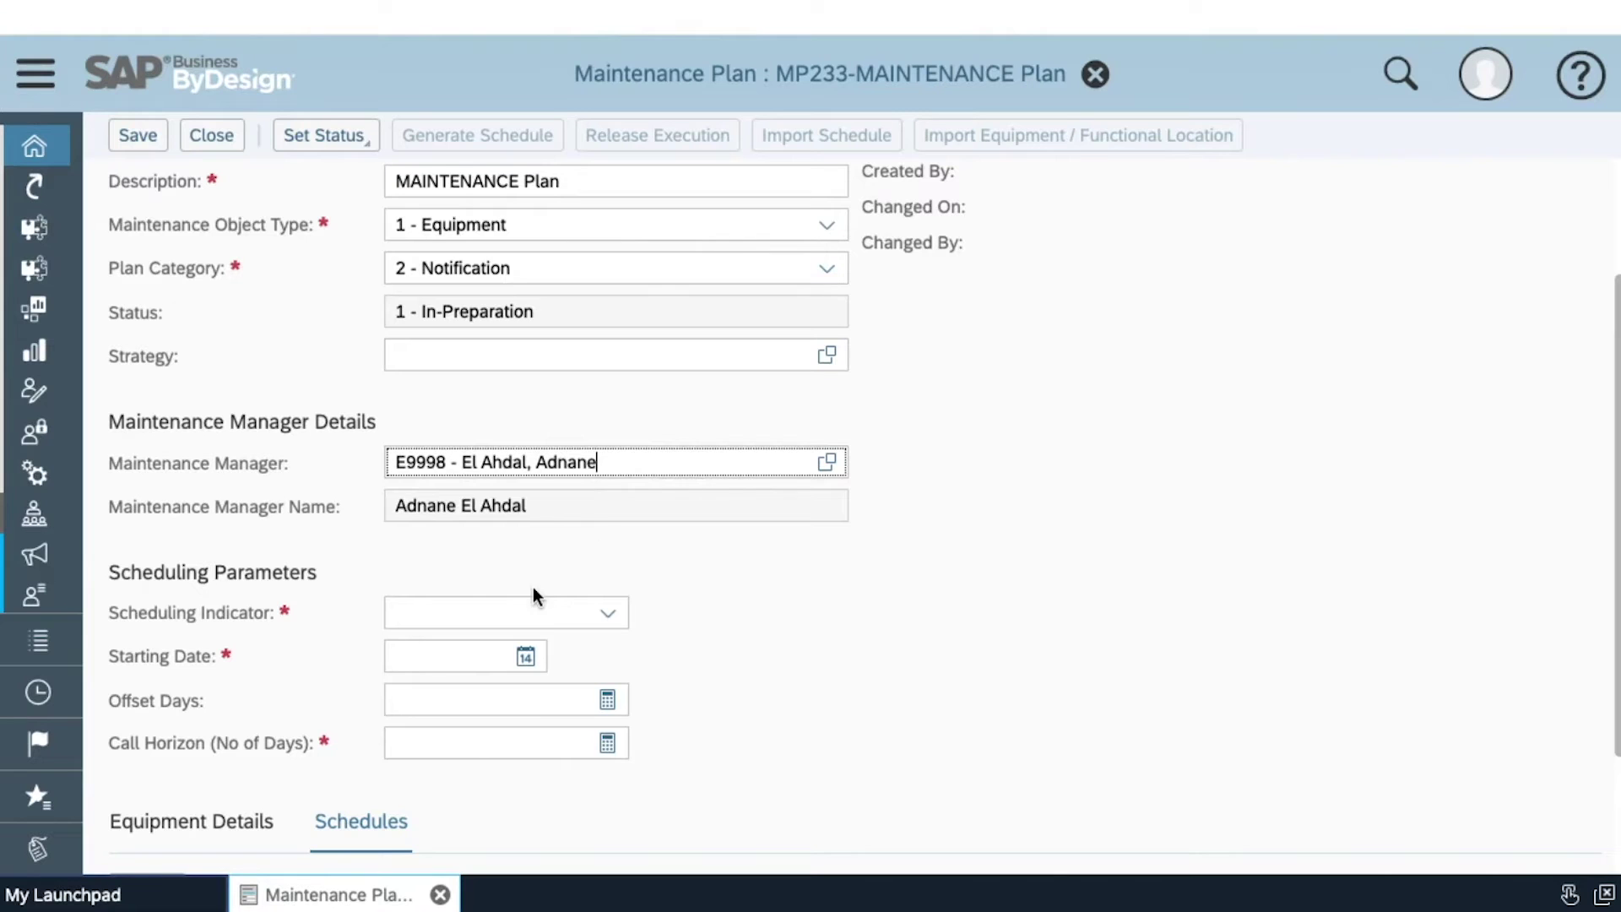
scroll(533, 596, down, 2)
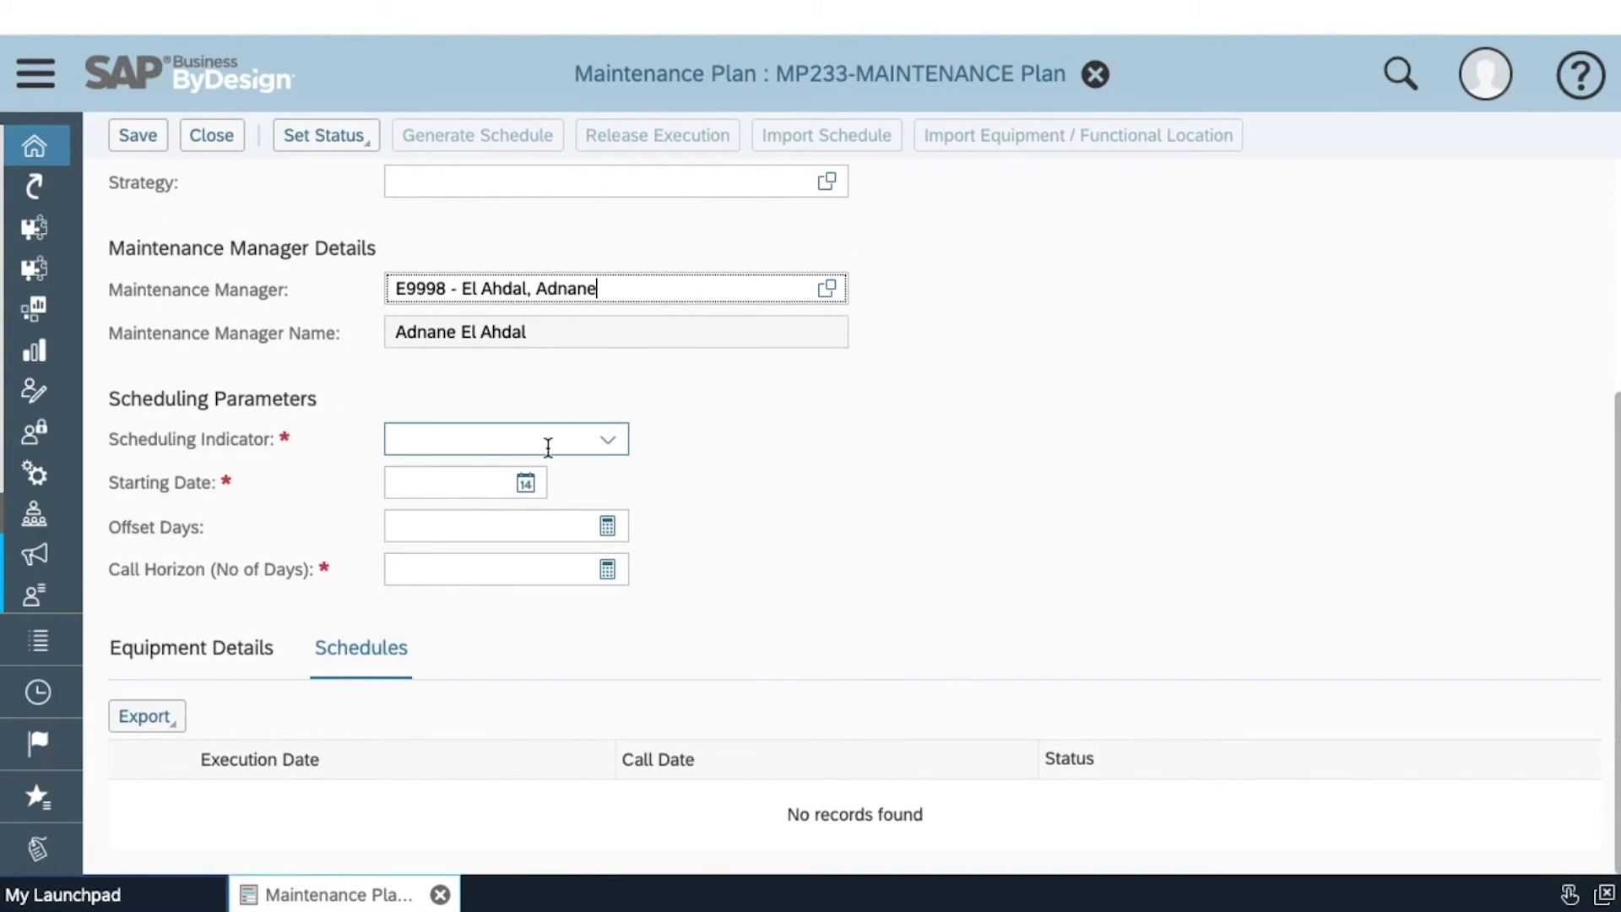
Make the schedule Time Based with a period of 1 Day.
click(606, 456)
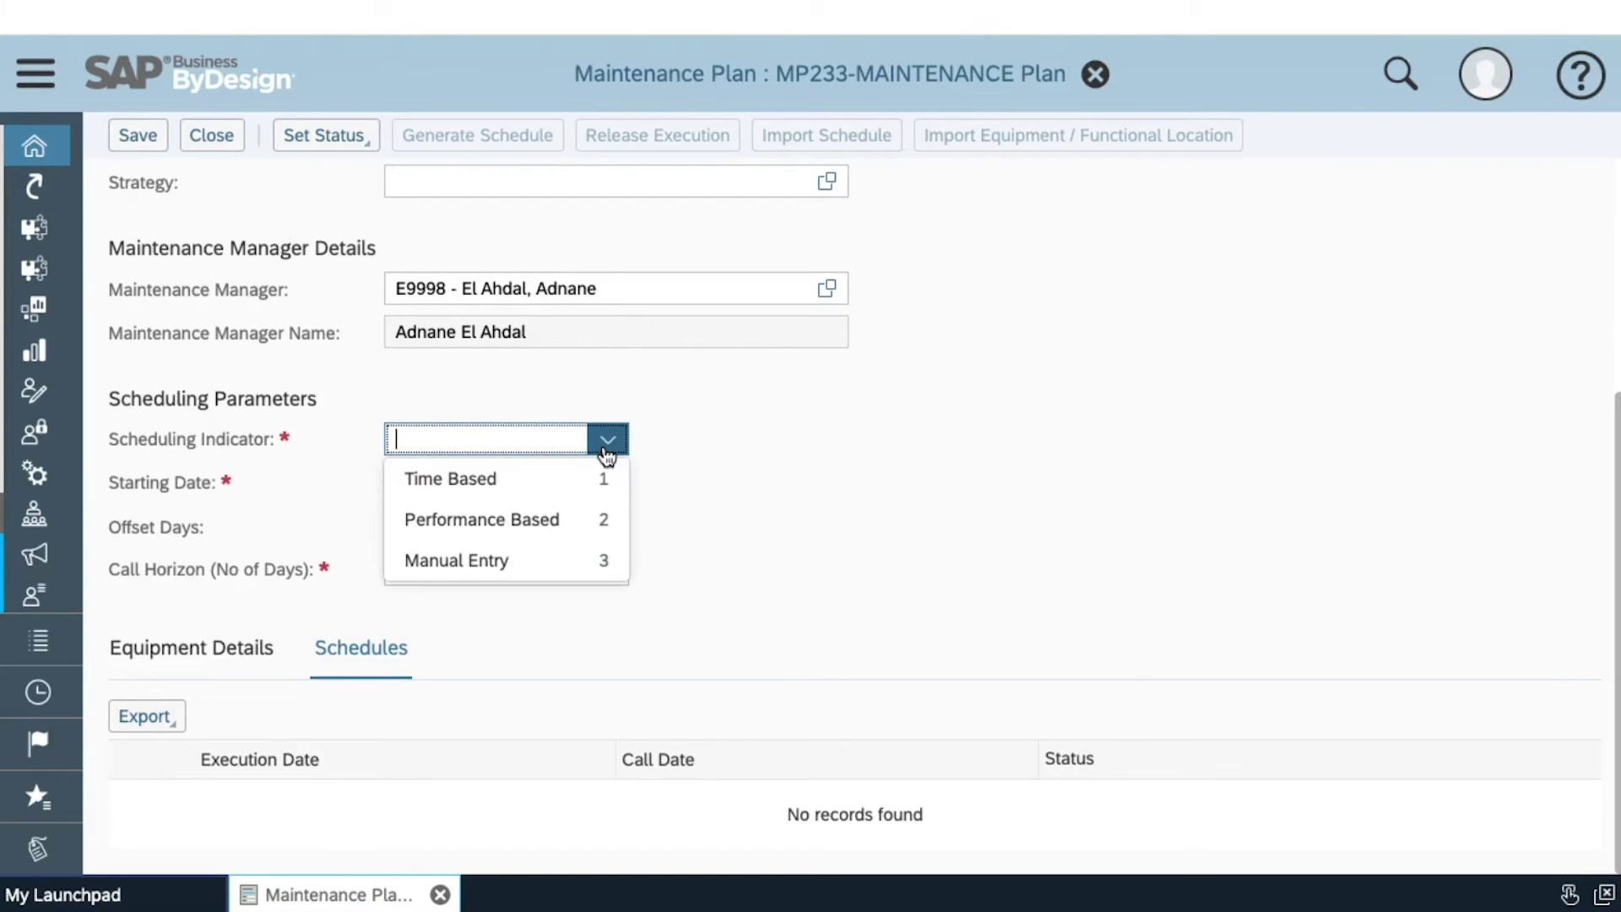
click(559, 478)
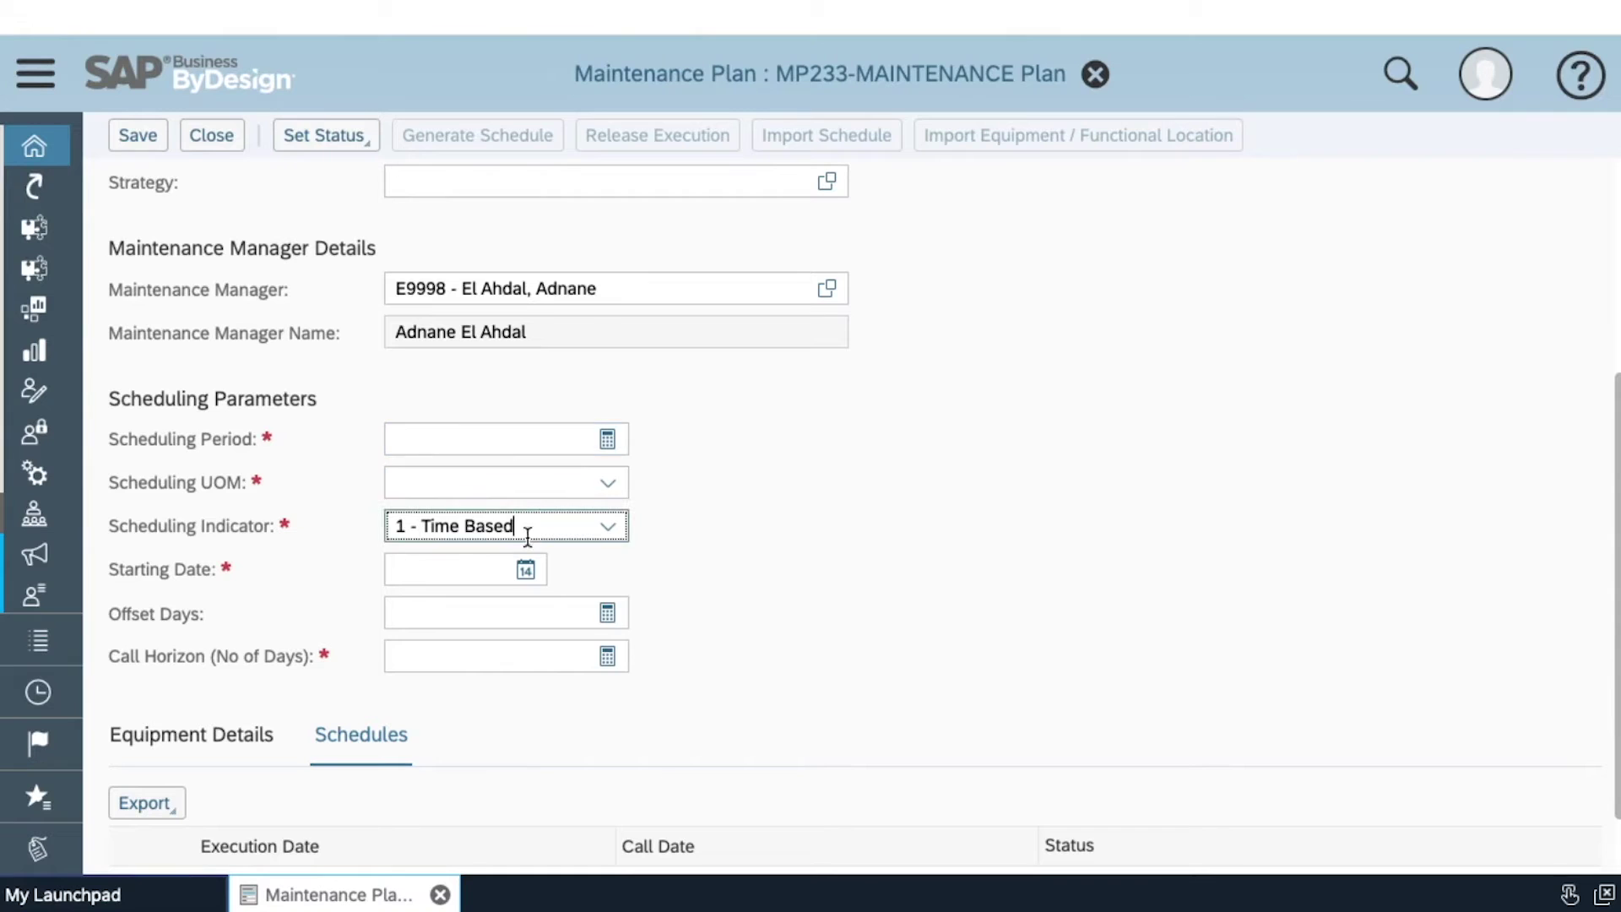
click(516, 443)
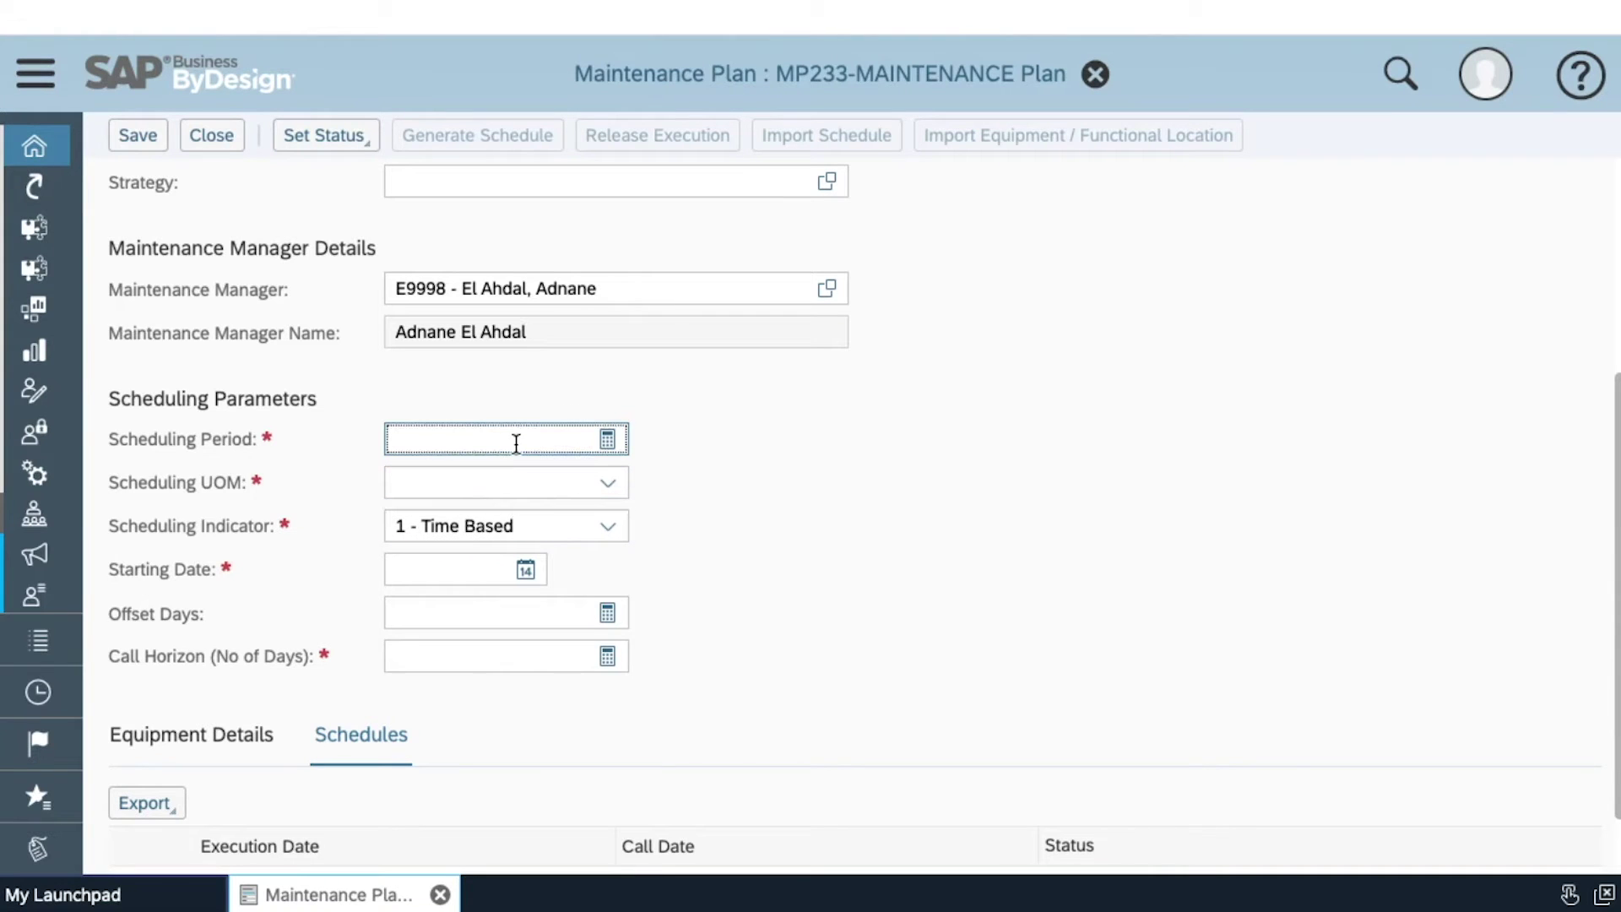
text(1)
click(527, 479)
text(D)
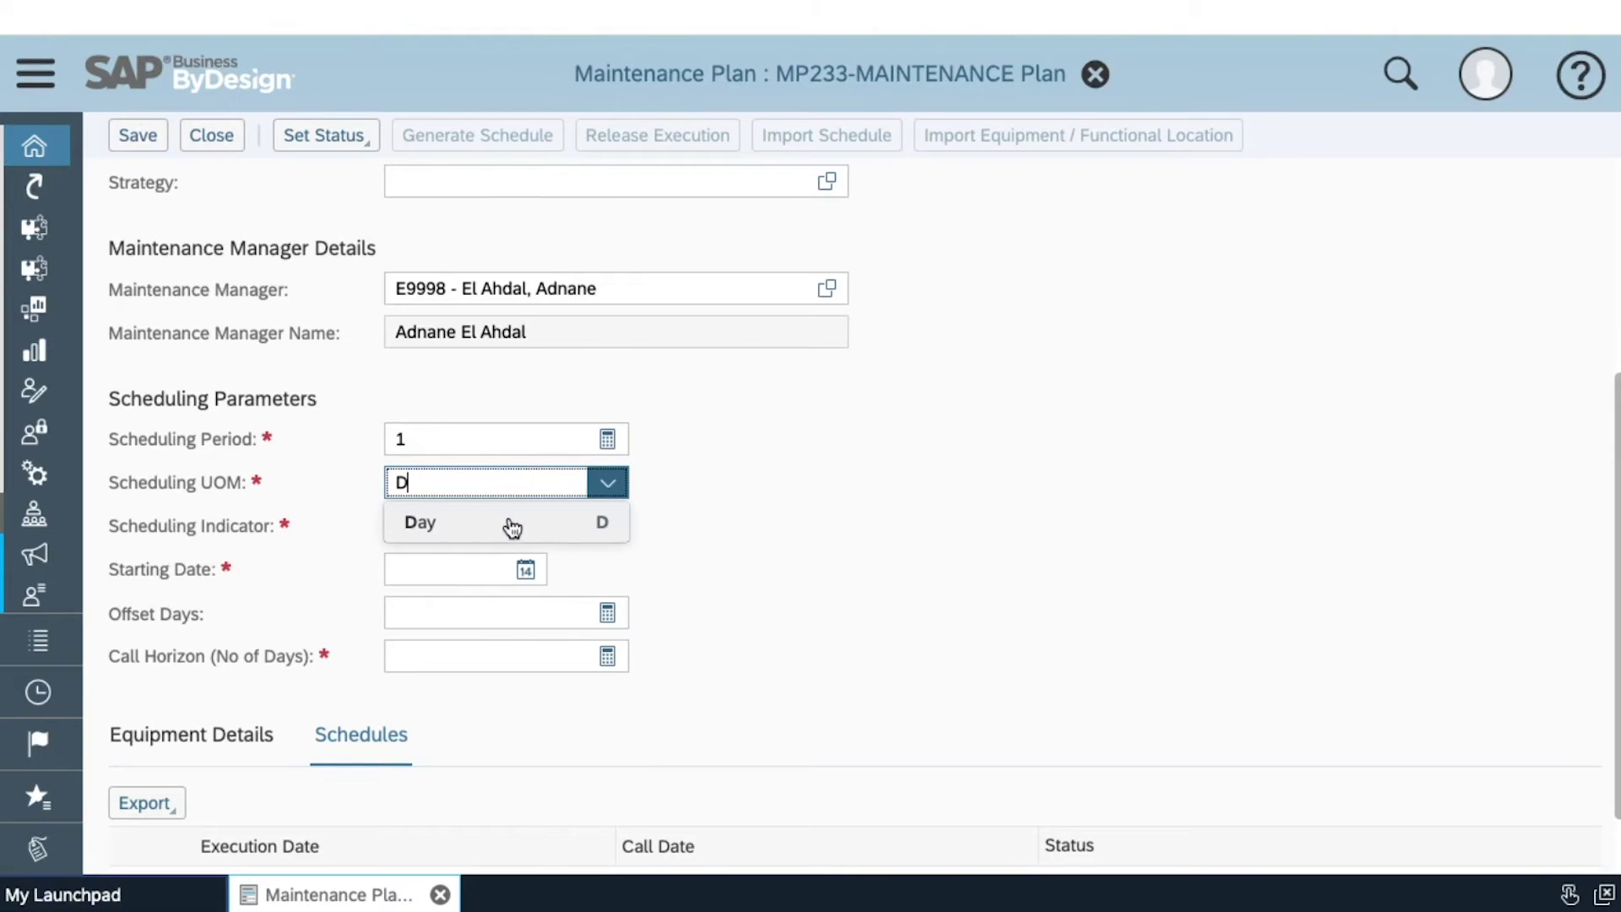
click(507, 526)
Set the start date to 31.07.2022 and the call horizon to 7 days.
click(526, 569)
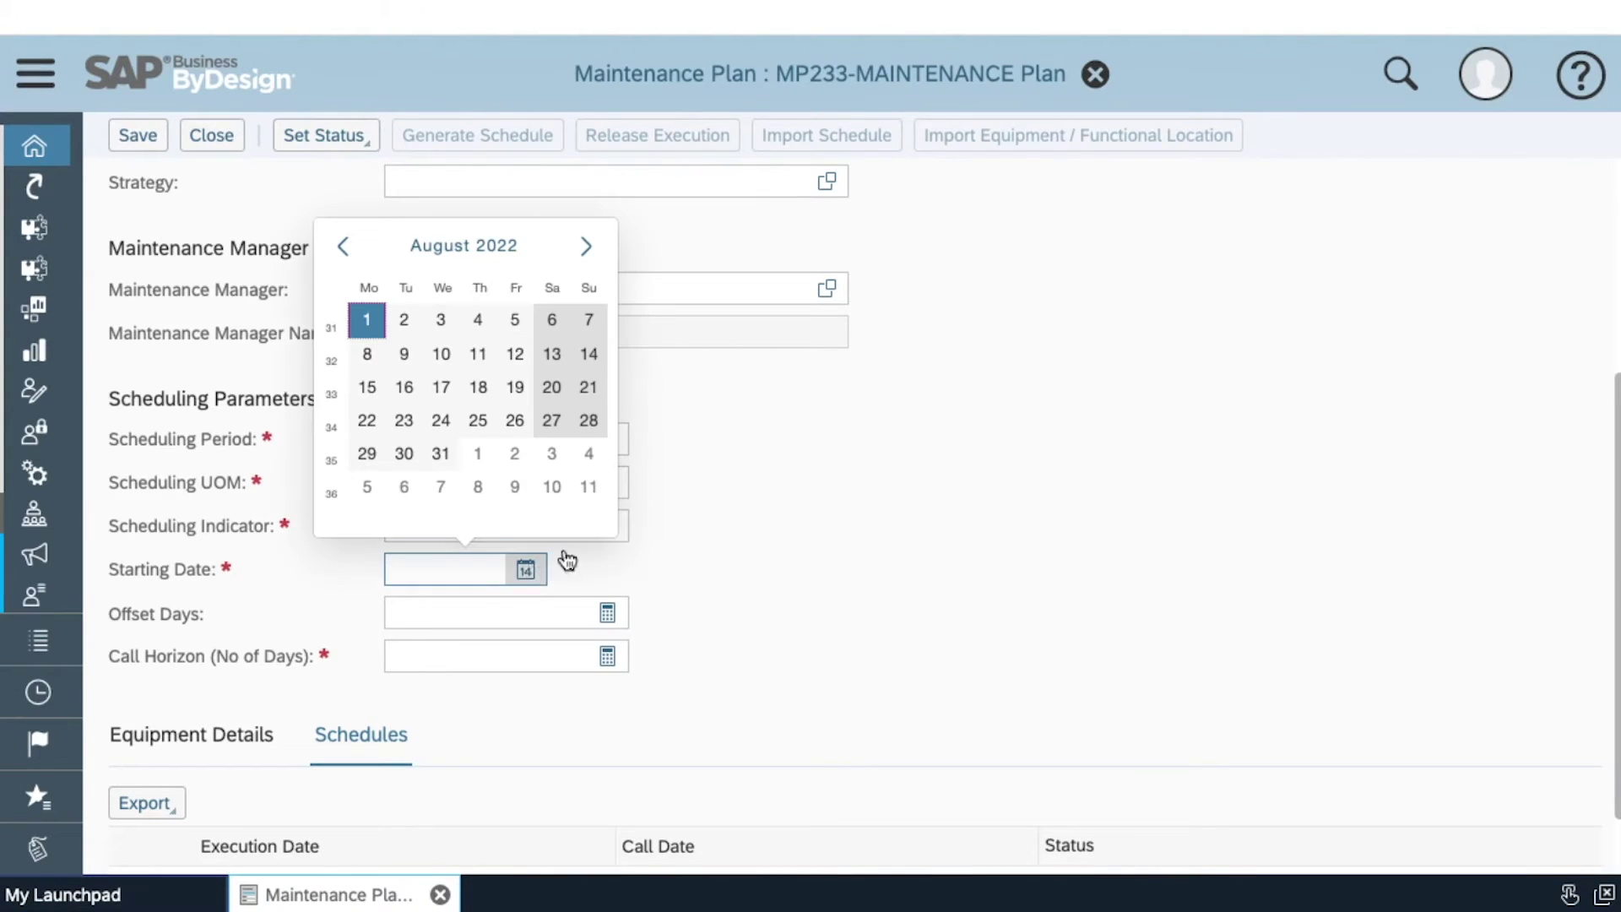
click(343, 246)
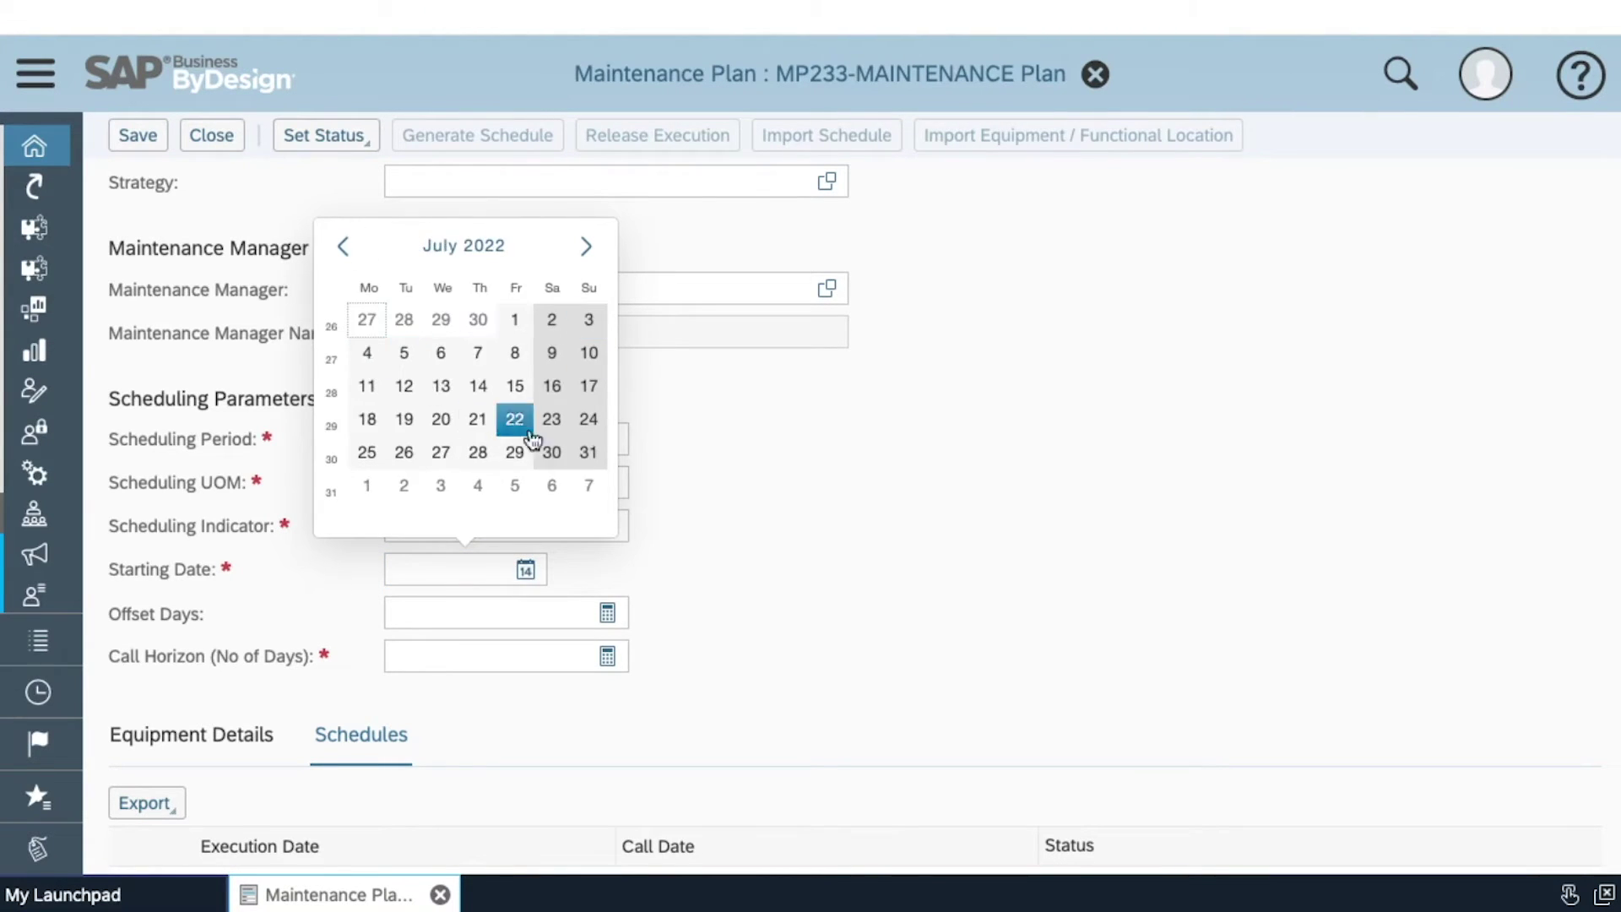
click(587, 454)
click(537, 656)
click(526, 668)
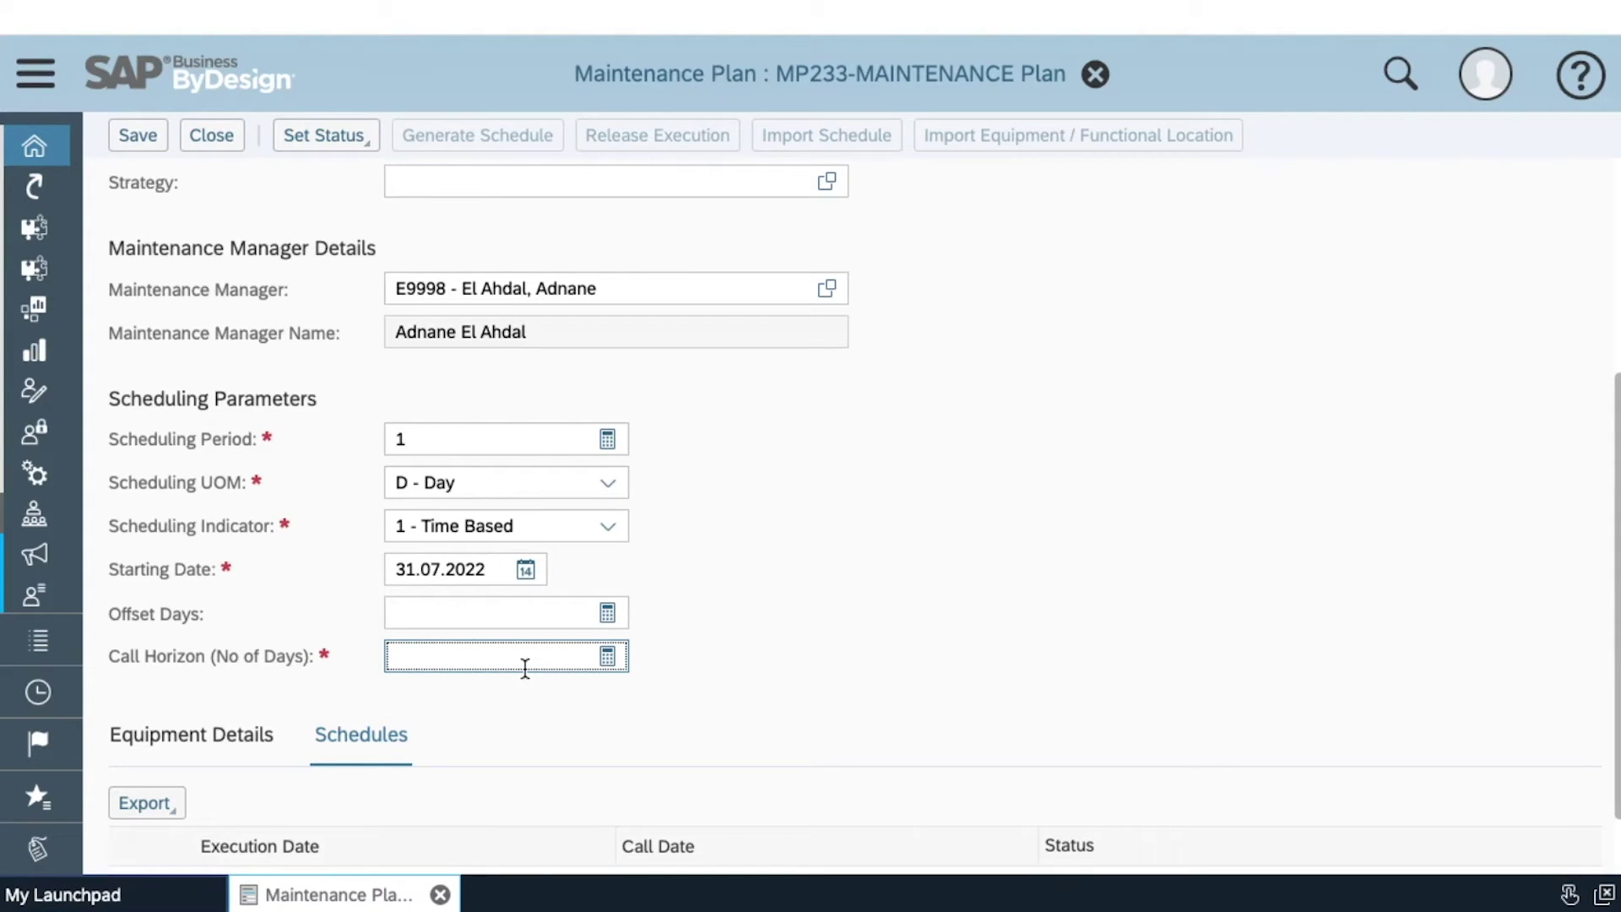
text(7)
scroll(775, 560, down, 1)
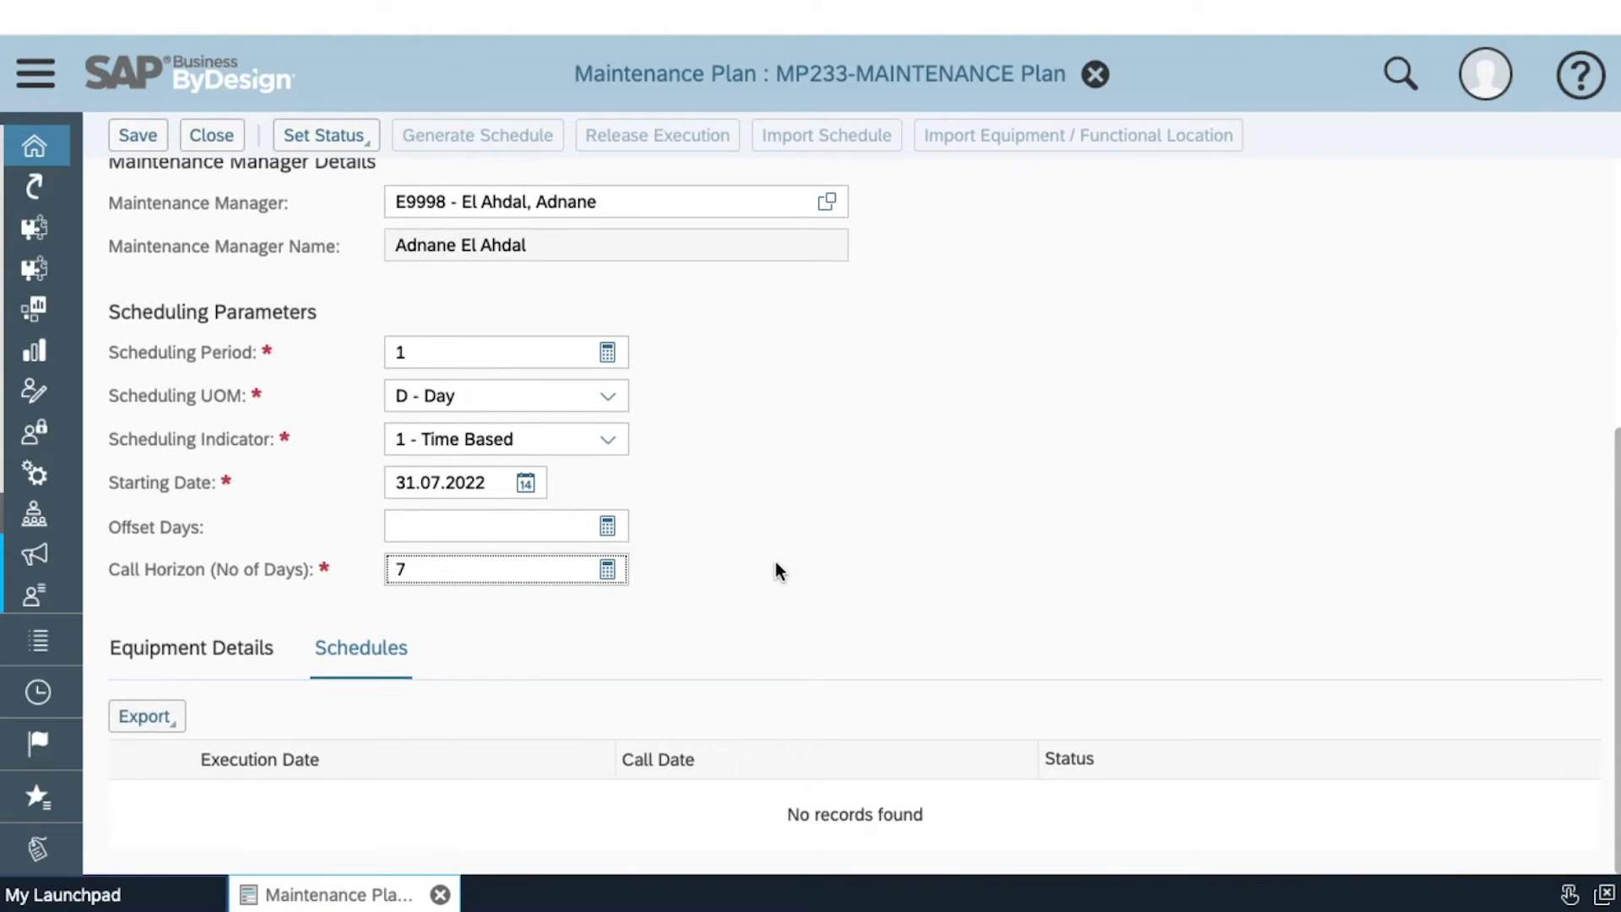
Add an Equipment Details row with equipment M44, task list 75 and measurement point 32.
click(211, 650)
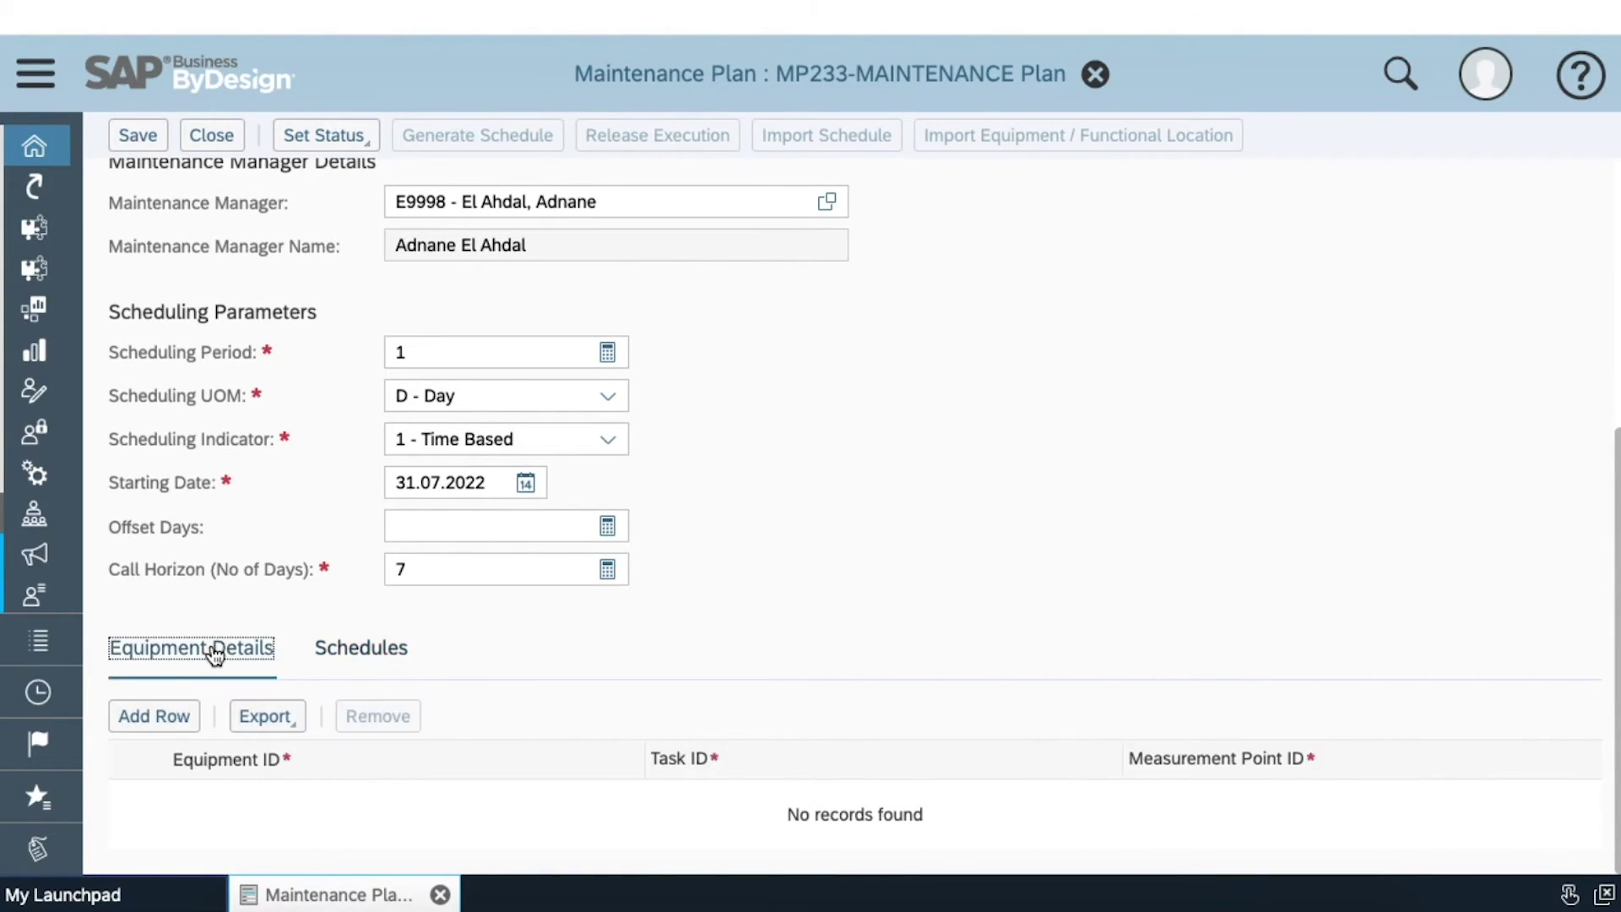
click(173, 722)
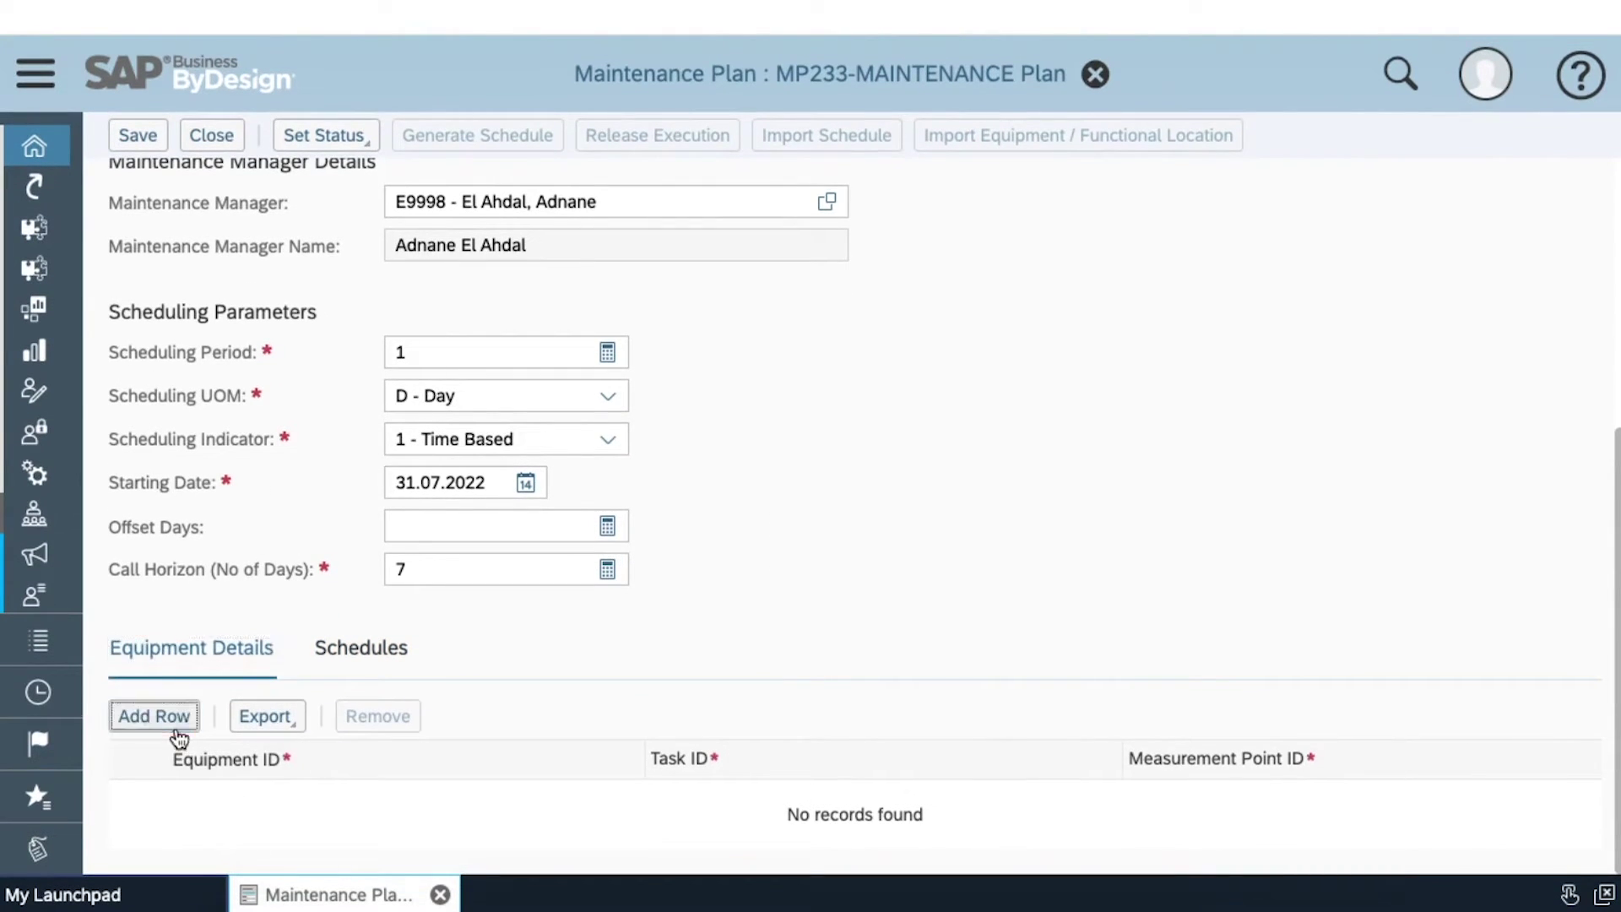
scroll(213, 519, down, 1)
scroll(213, 519, down, 1)
click(602, 608)
click(653, 331)
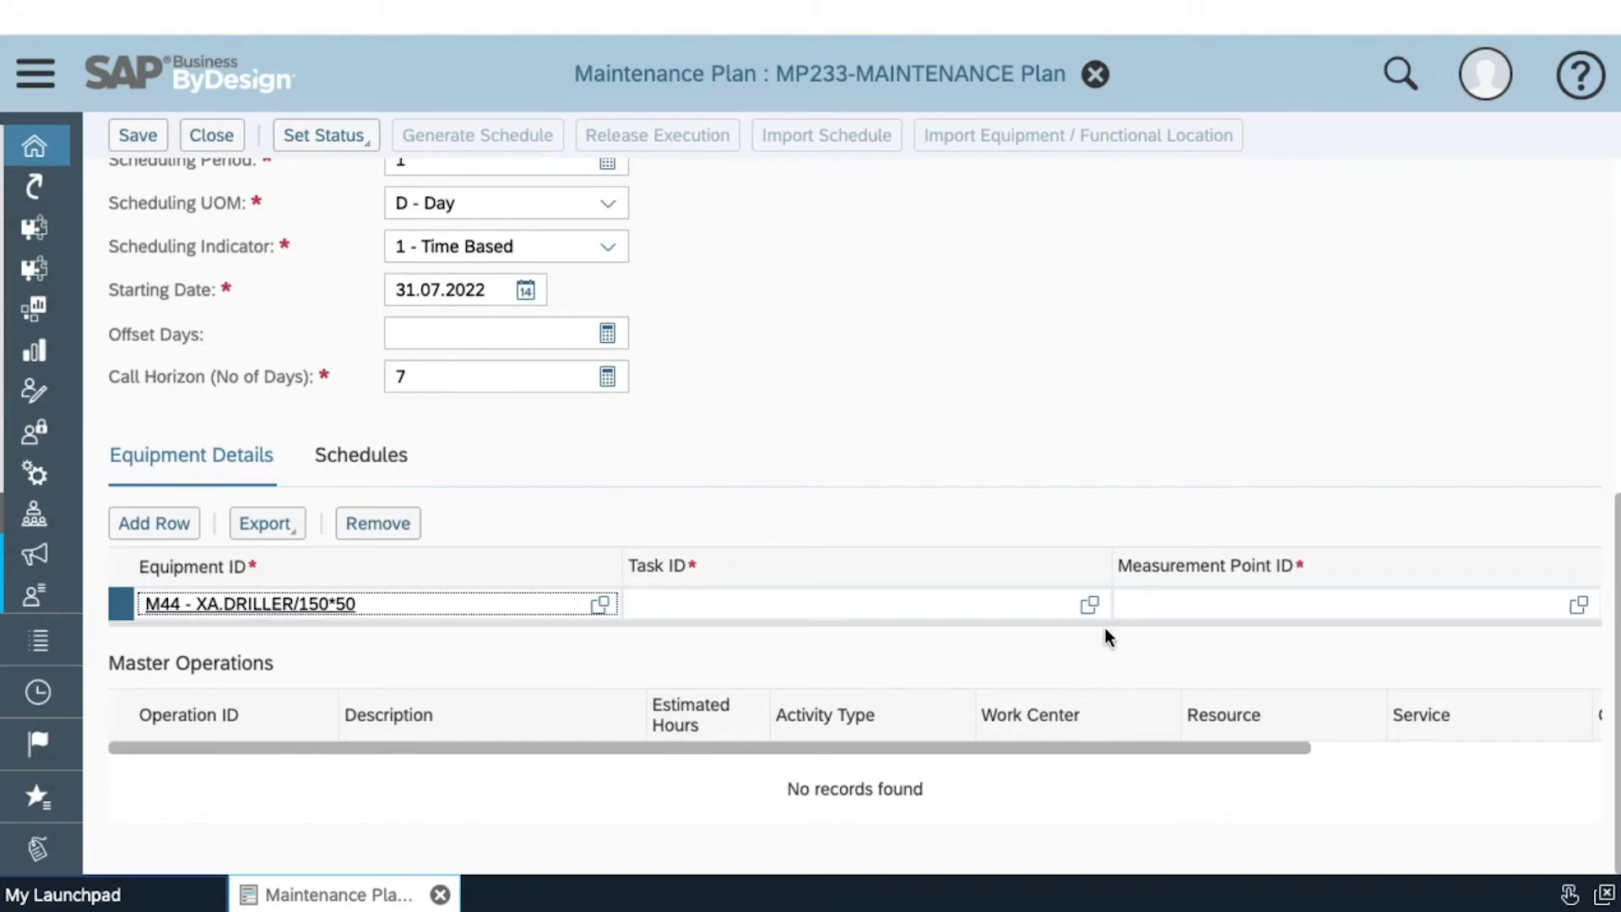
click(1089, 605)
click(814, 331)
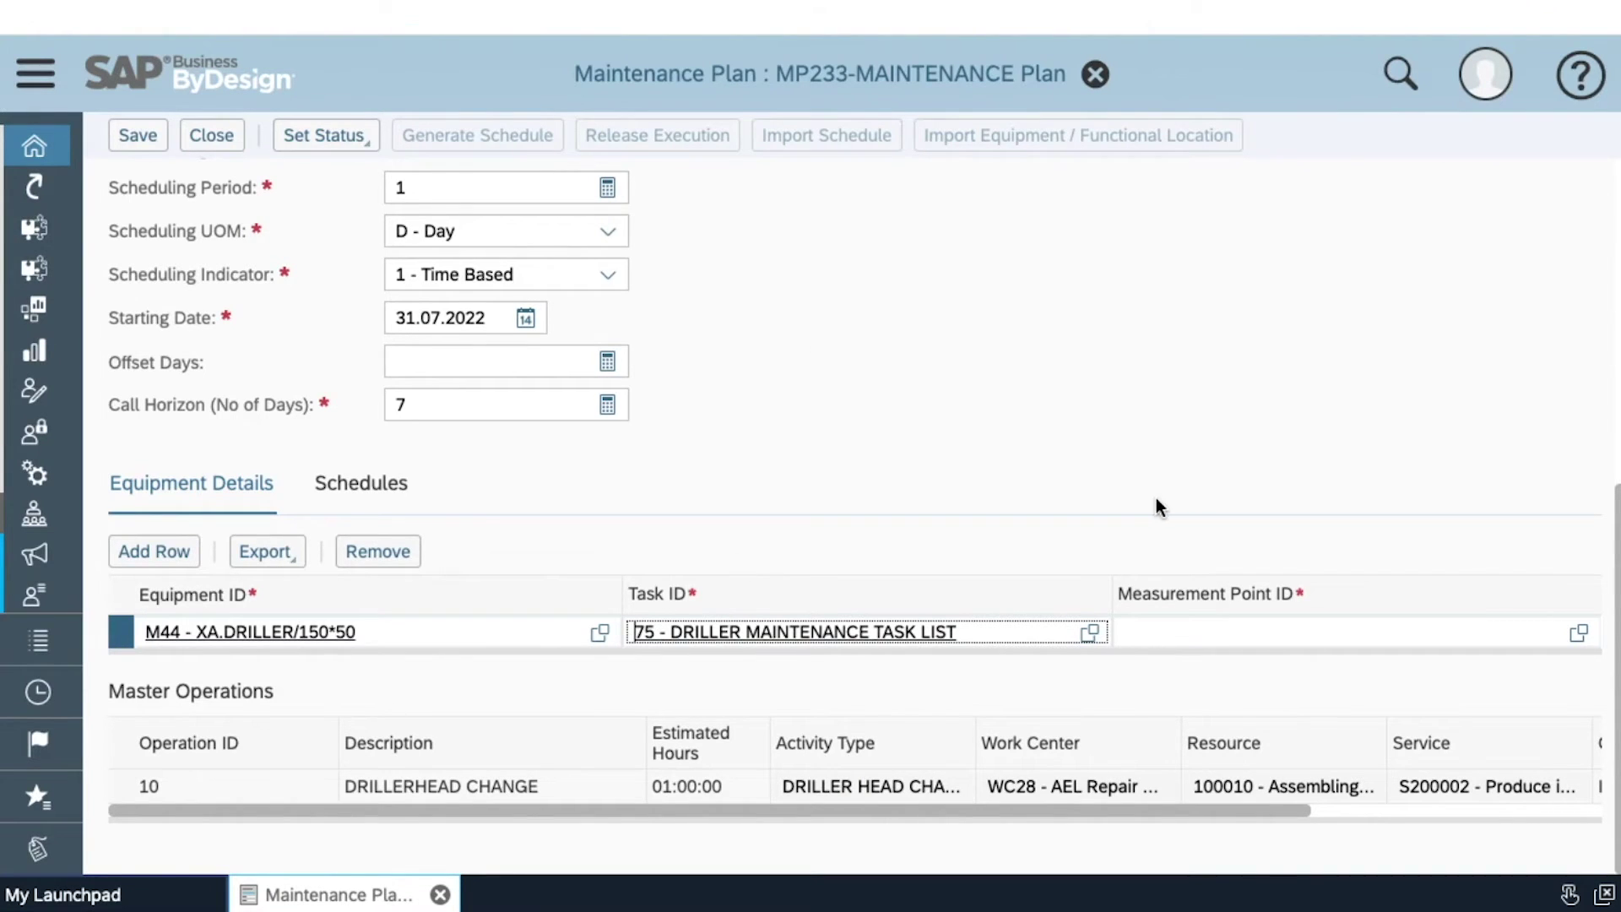
click(1575, 635)
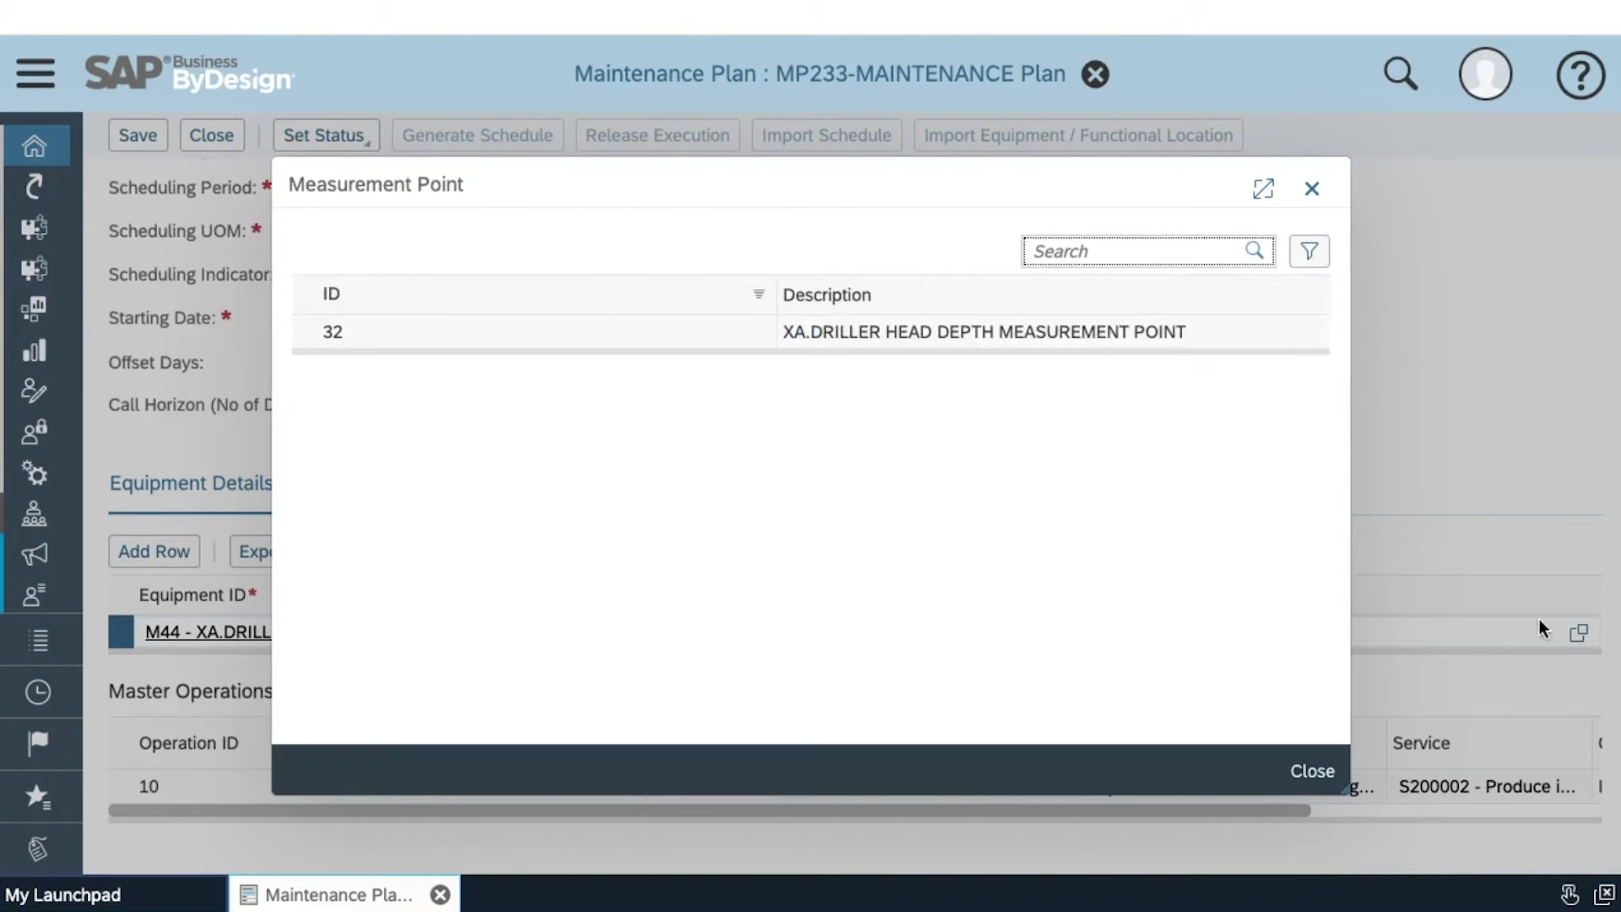
click(817, 326)
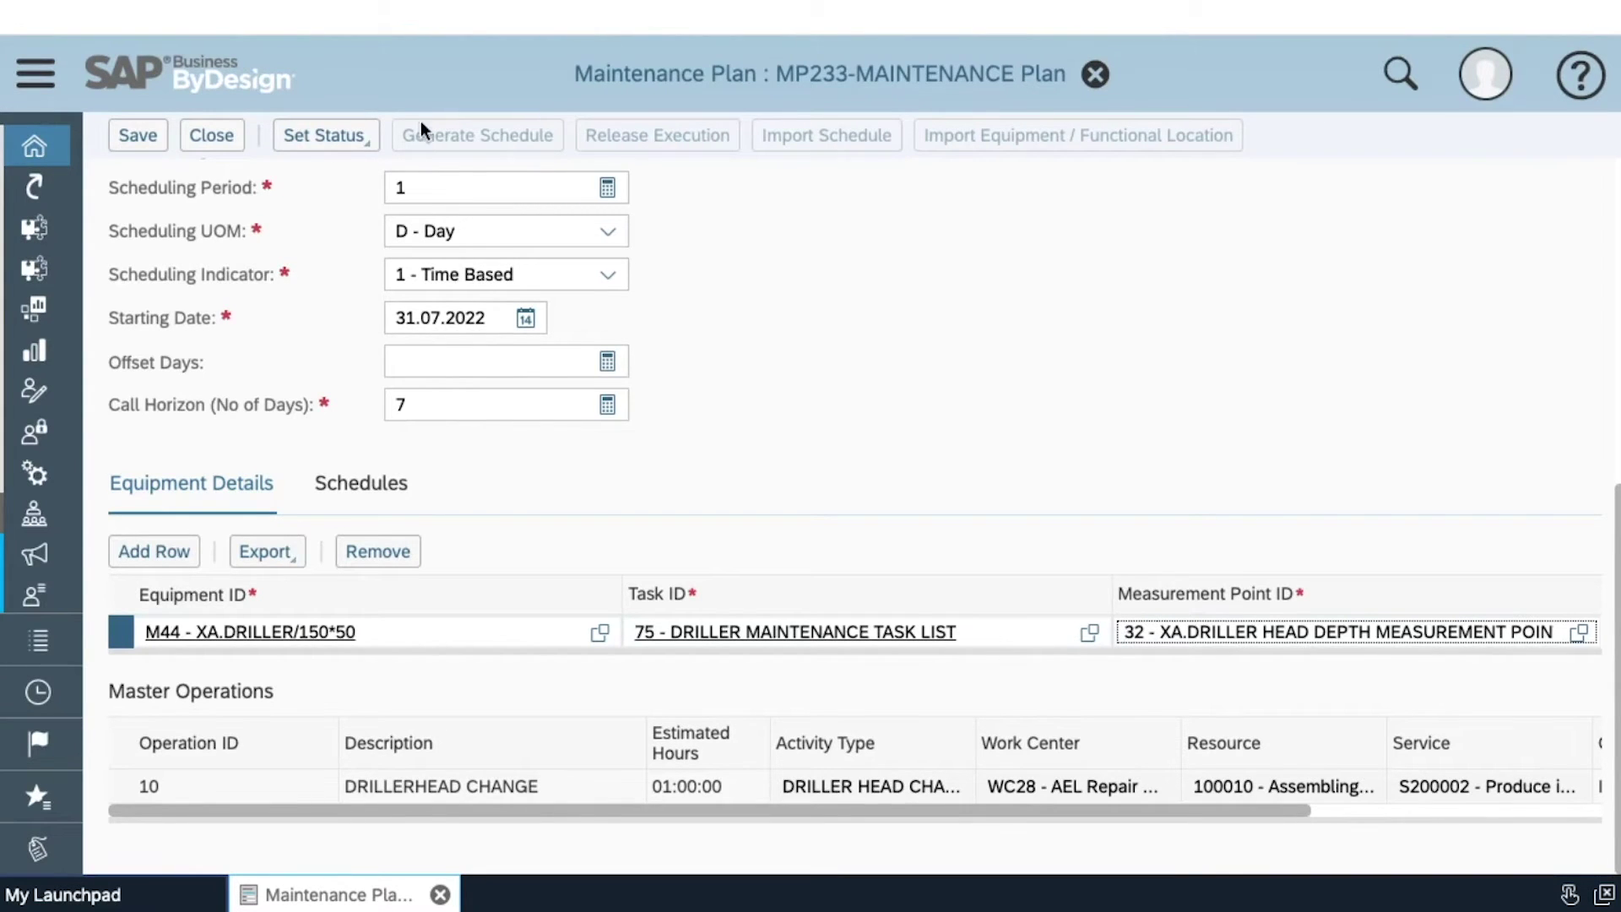
Set plan MP233's status to Active and generate its schedule.
click(345, 135)
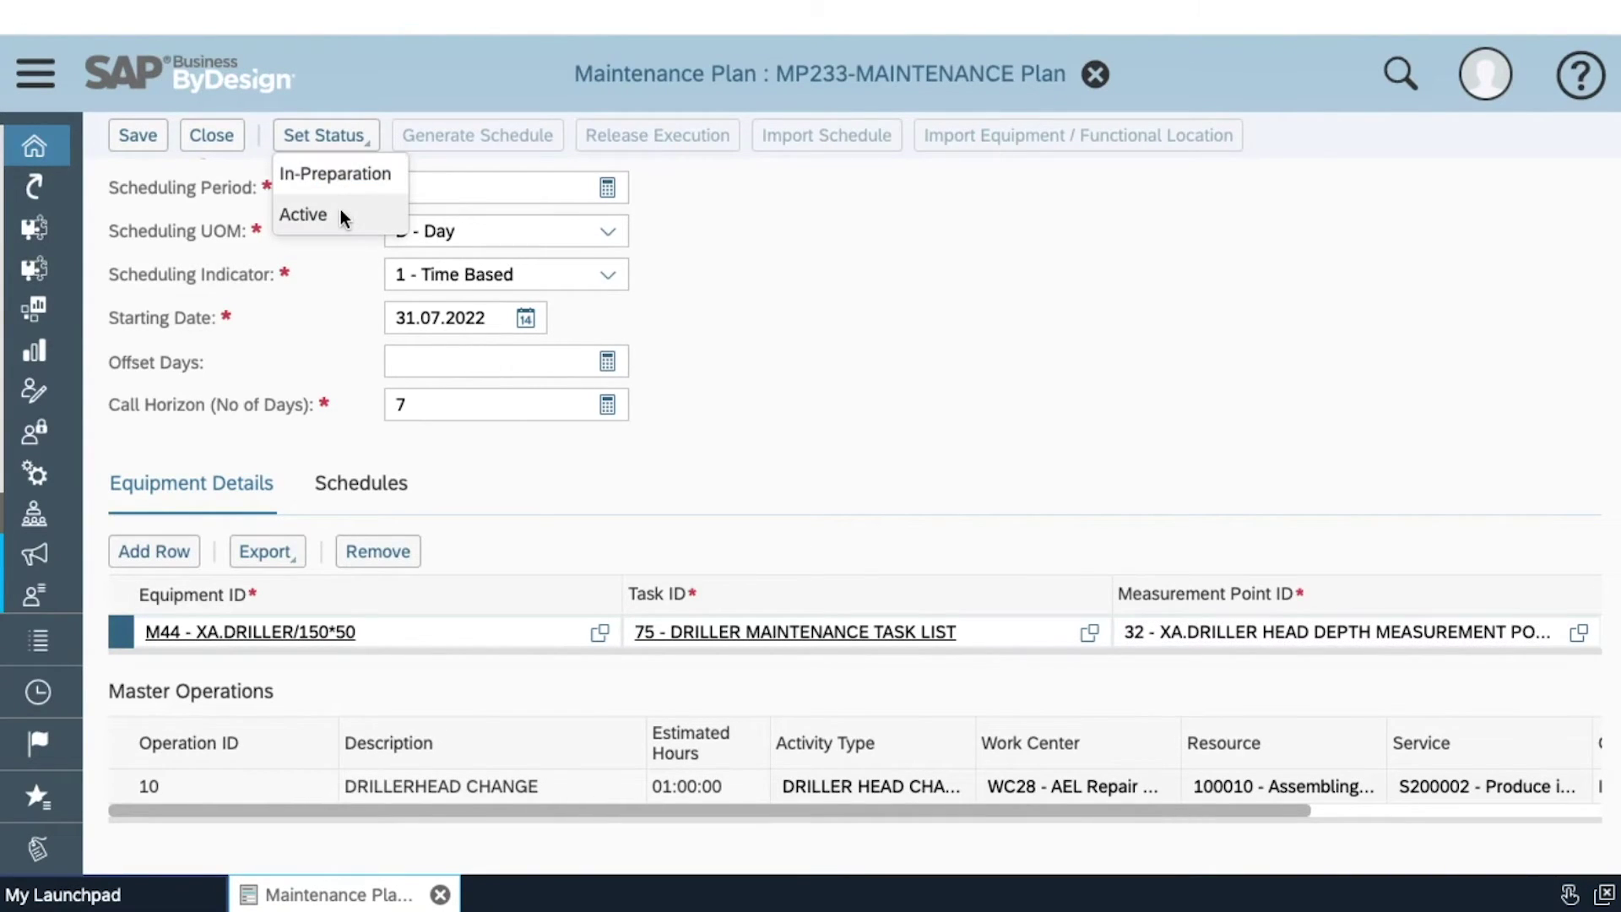
drag(342, 213, 347, 266)
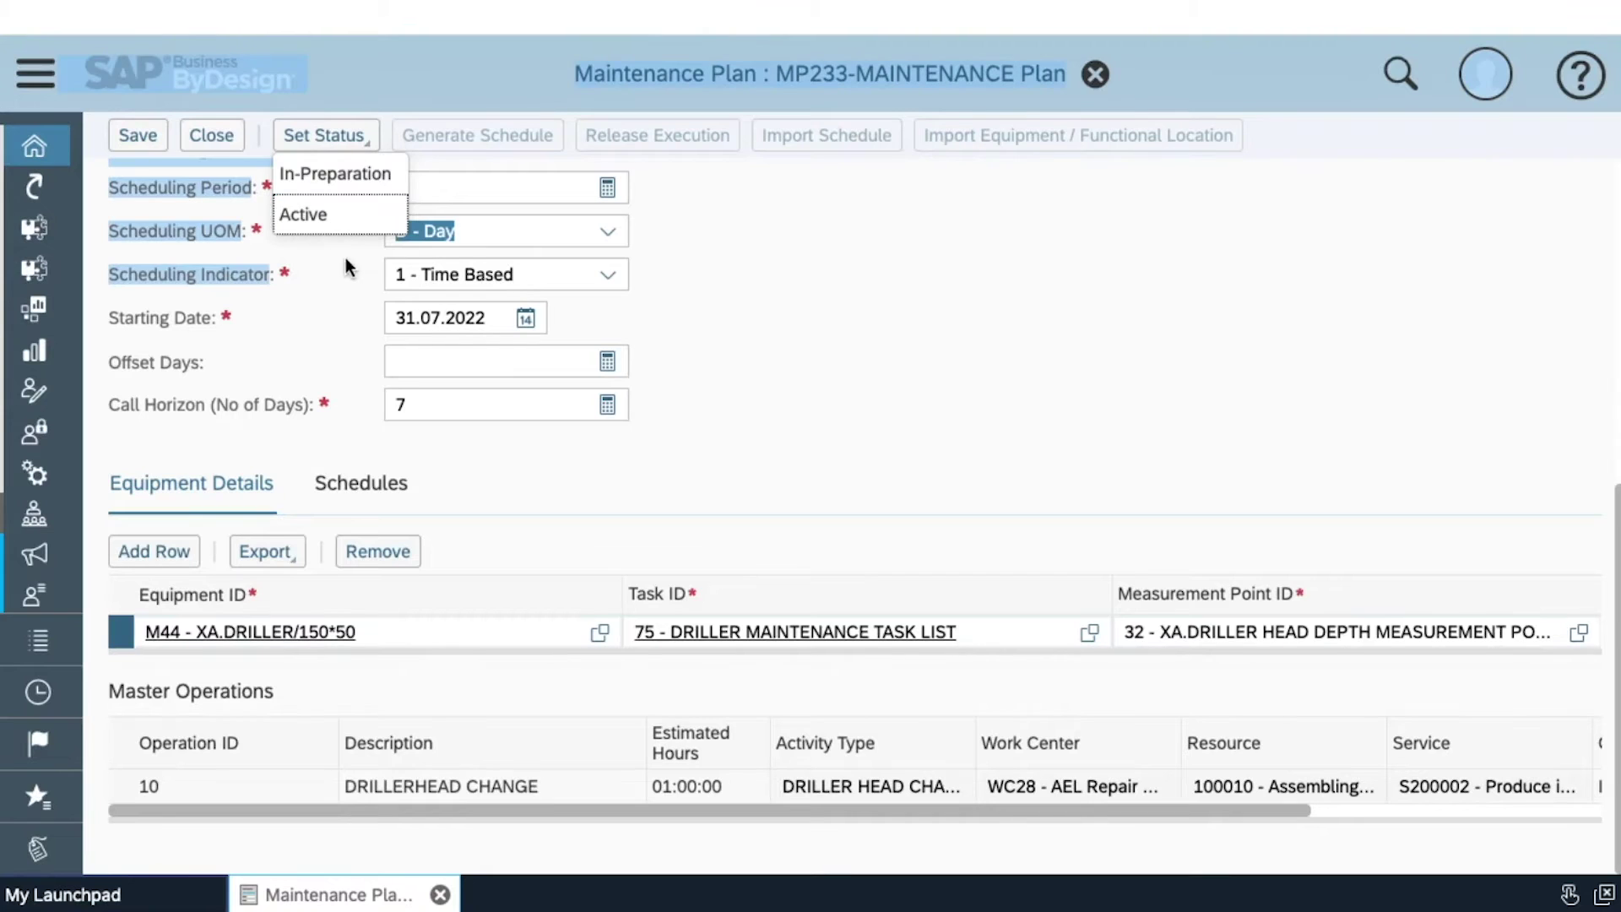
click(338, 226)
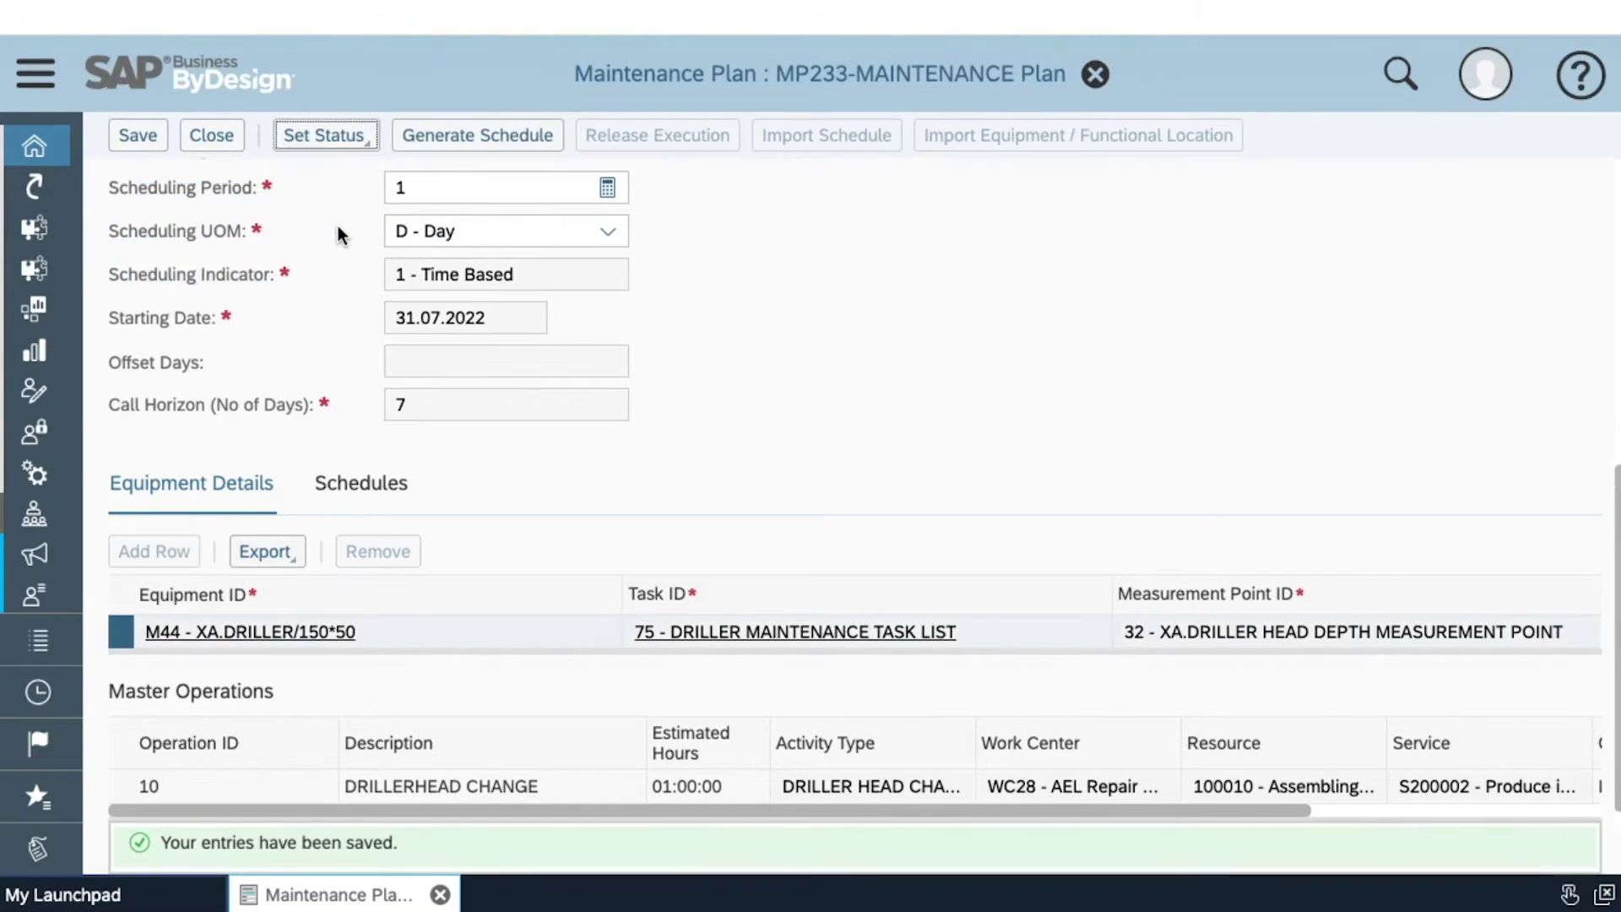
click(436, 140)
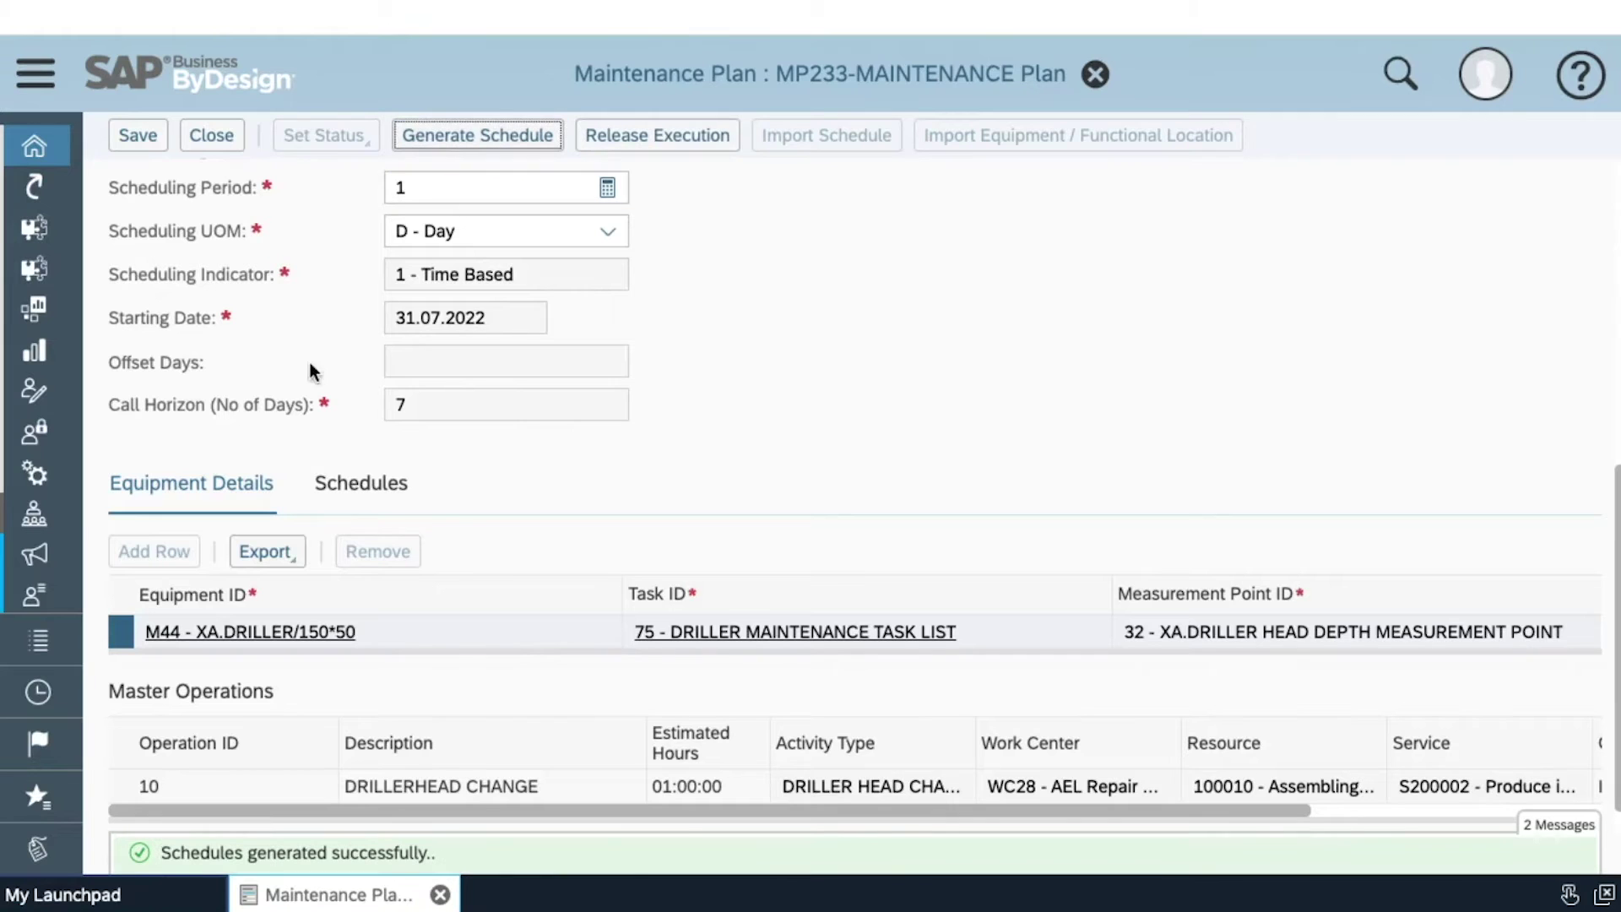
Review the seven daily schedules through 07.08.2022, release the plan for execution, and close it.
click(359, 483)
scroll(694, 735, down, 1)
scroll(694, 735, up, 1)
scroll(694, 735, down, 1)
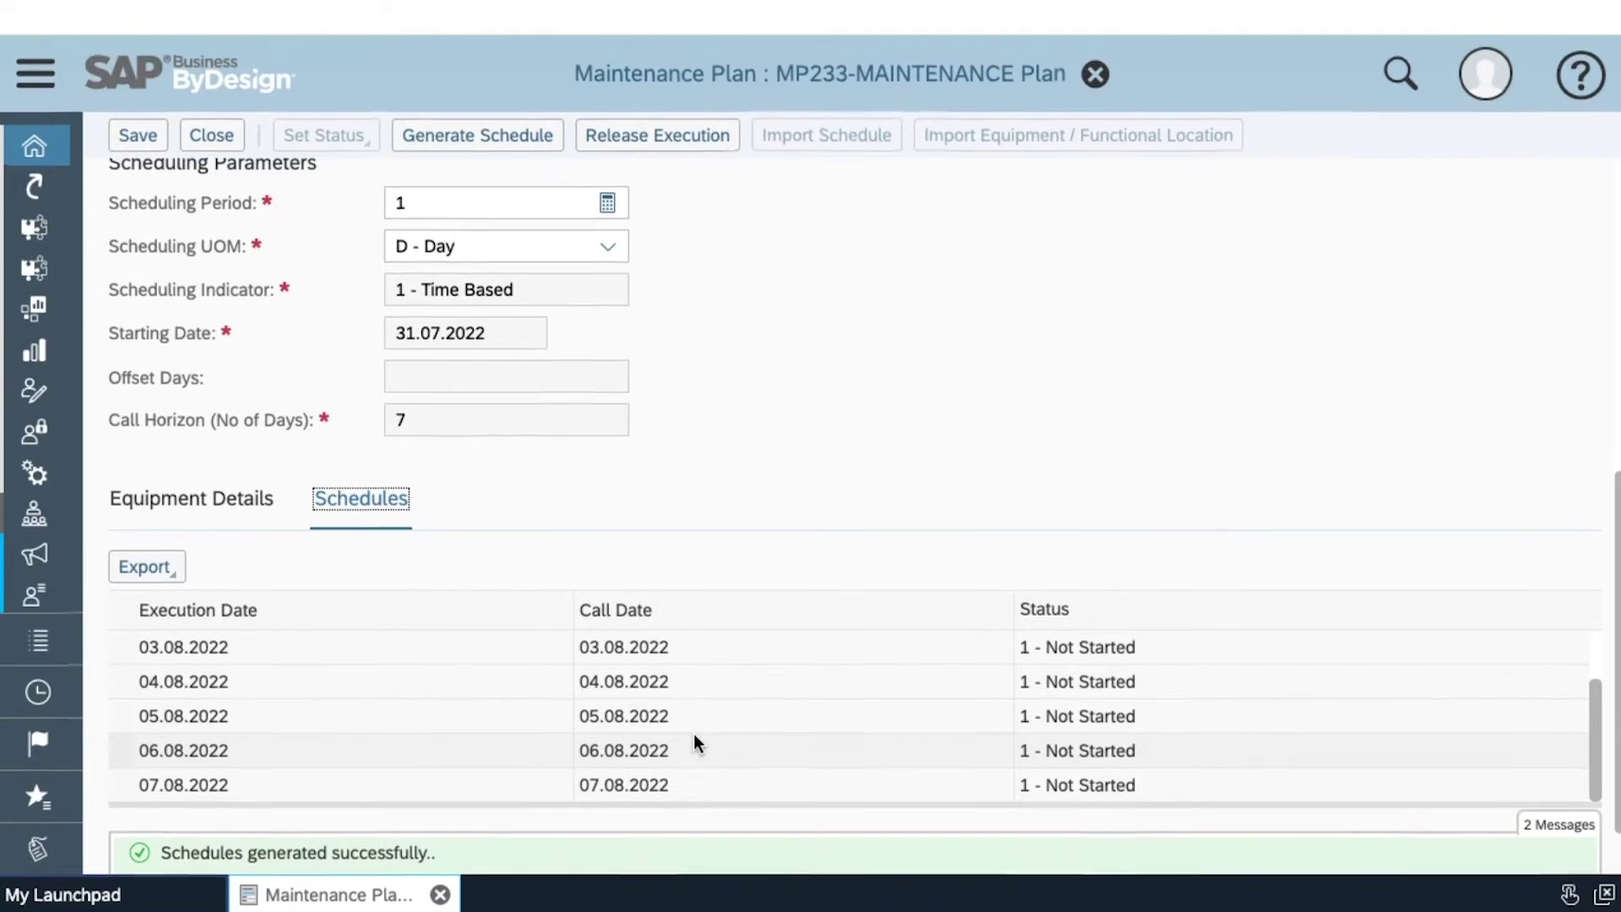
scroll(413, 749, up, 2)
scroll(413, 747, up, 2)
scroll(565, 731, down, 1)
scroll(565, 732, down, 3)
scroll(721, 395, down, 1)
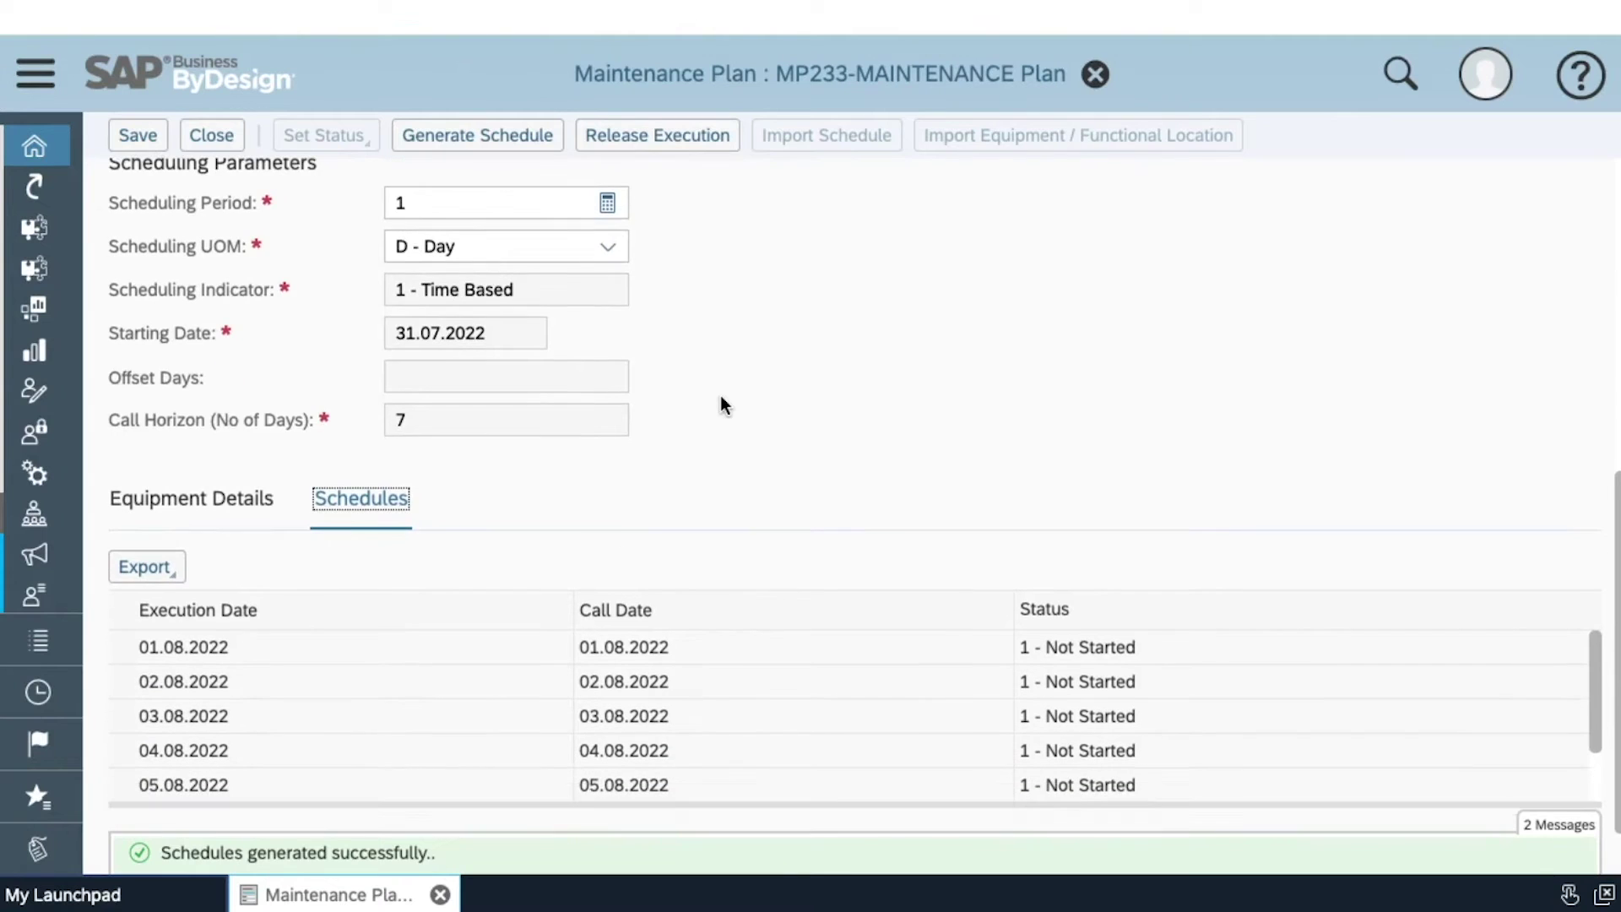
click(707, 157)
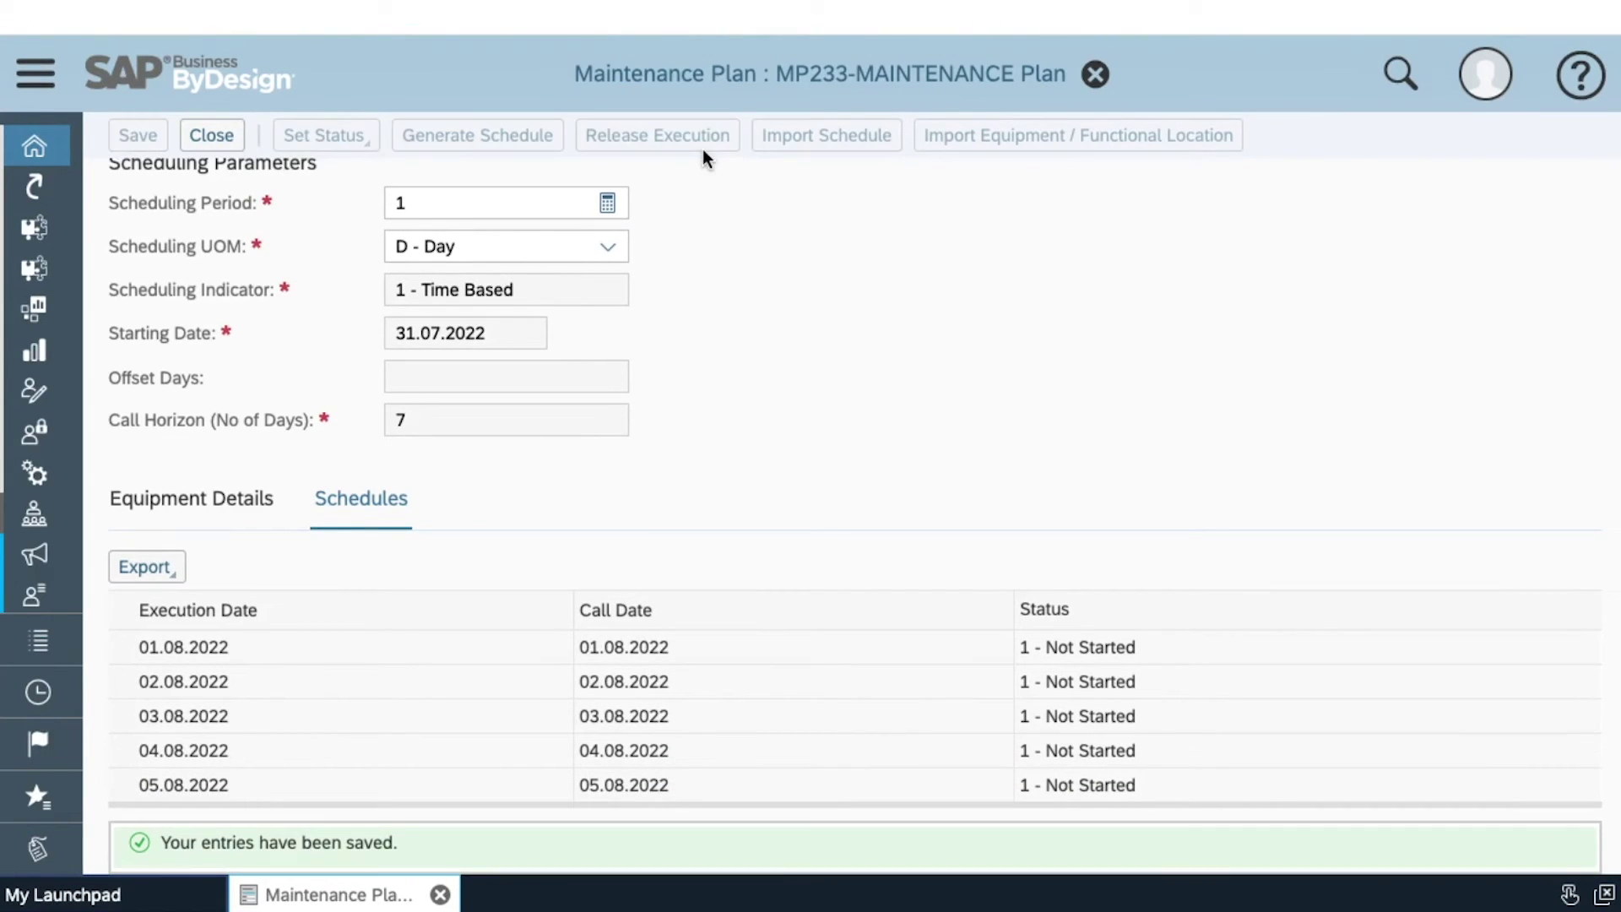
click(202, 145)
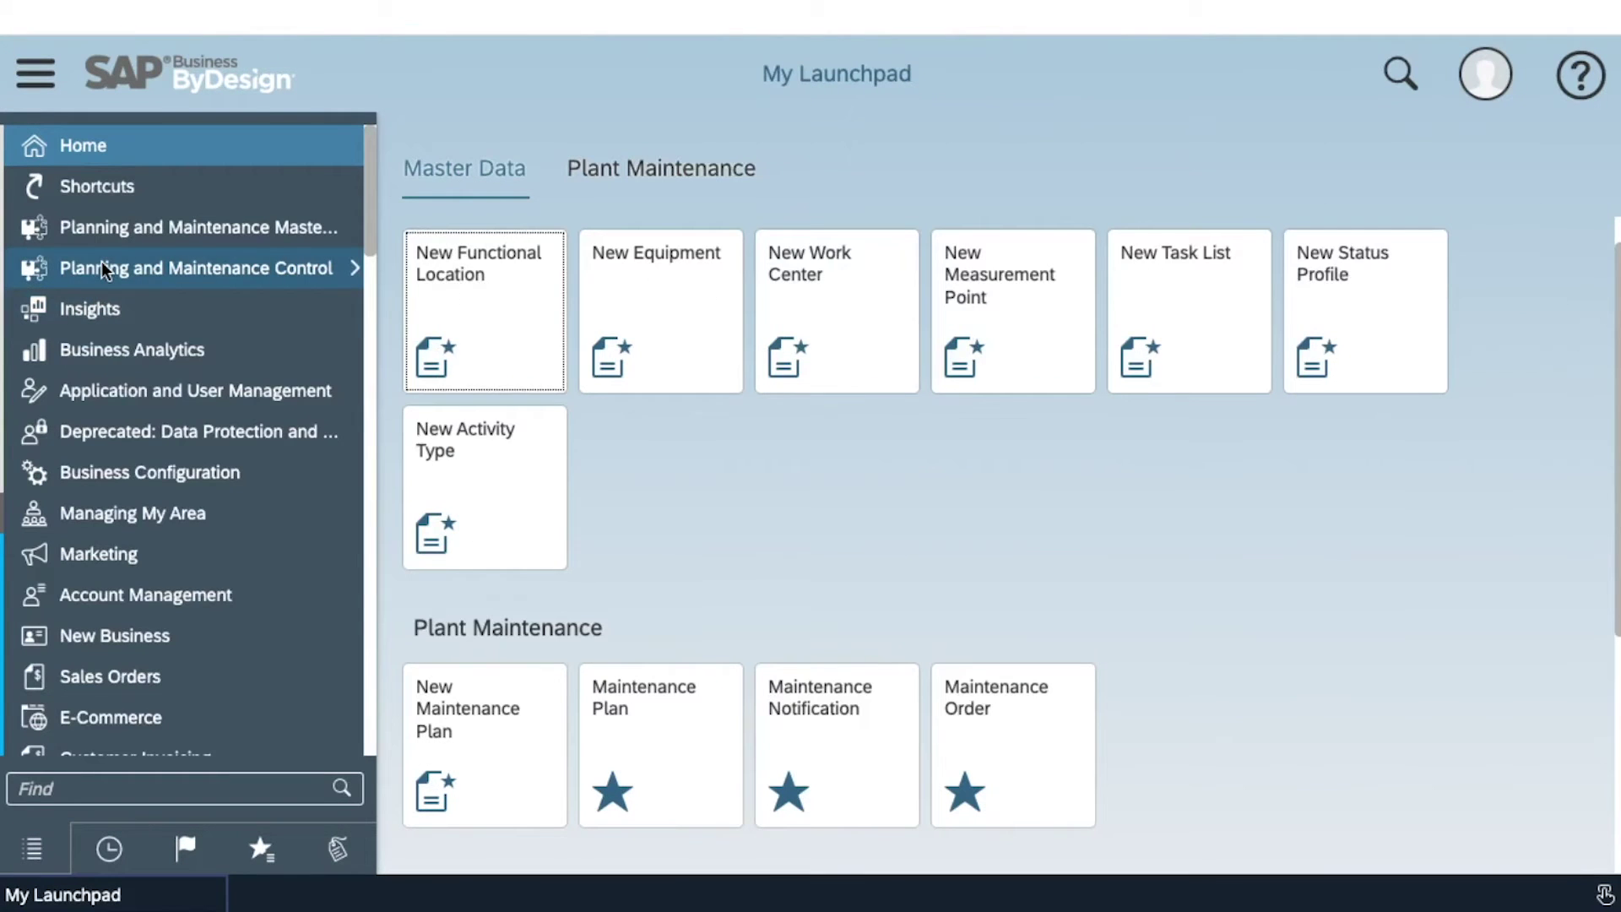
Generate notification MN359 from plan MP233 in the Maintenance Plan list.
mouse_move(119, 265)
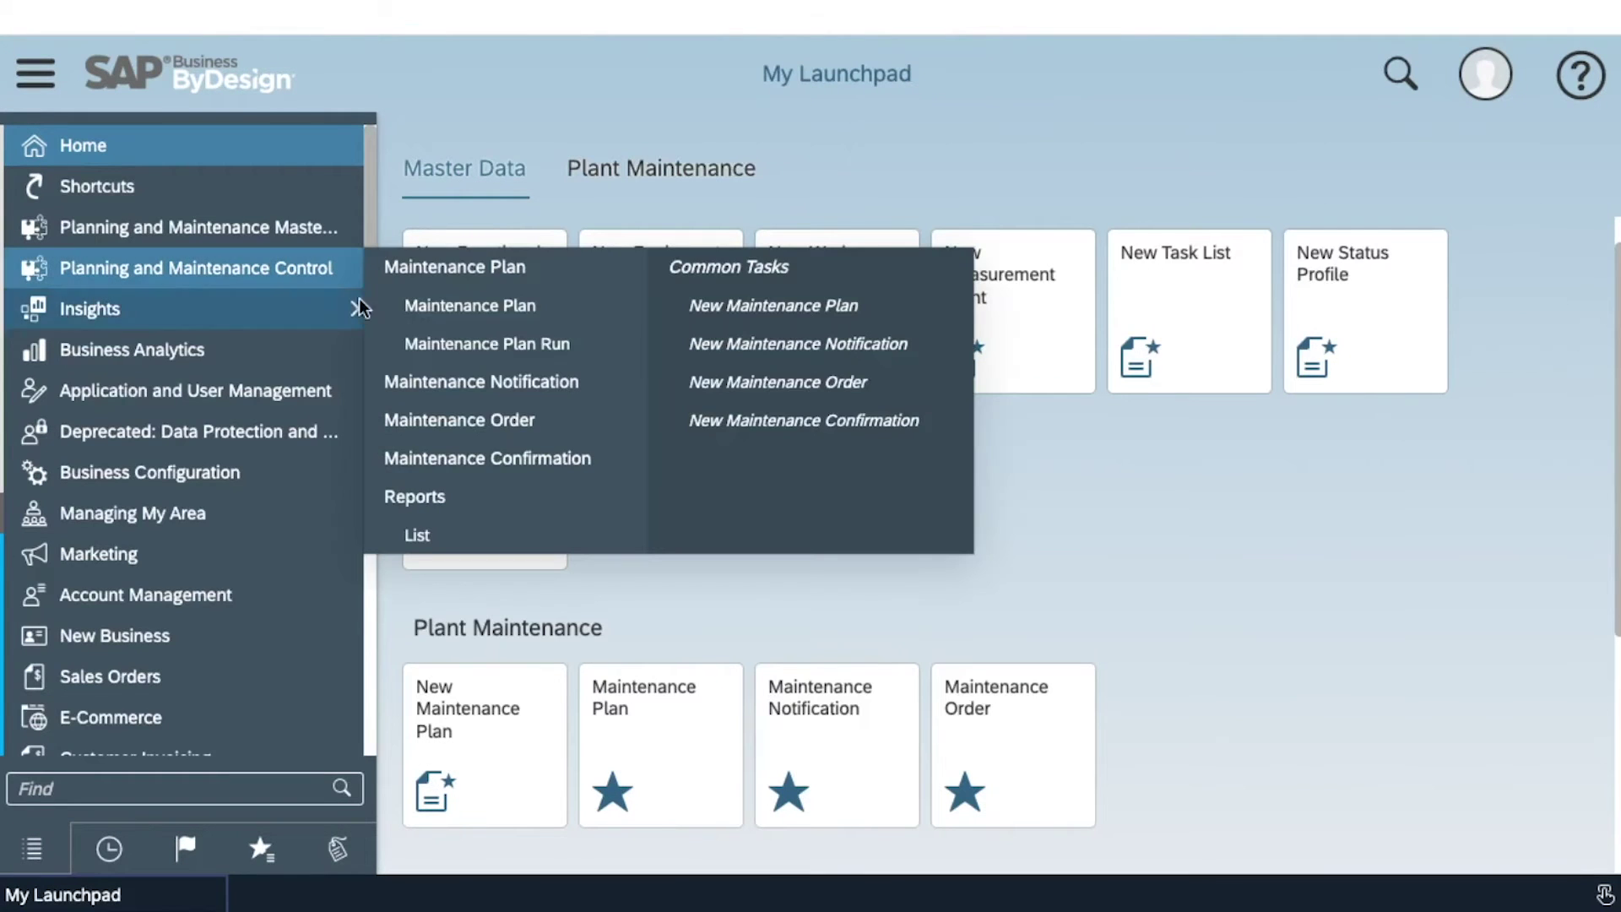
click(470, 308)
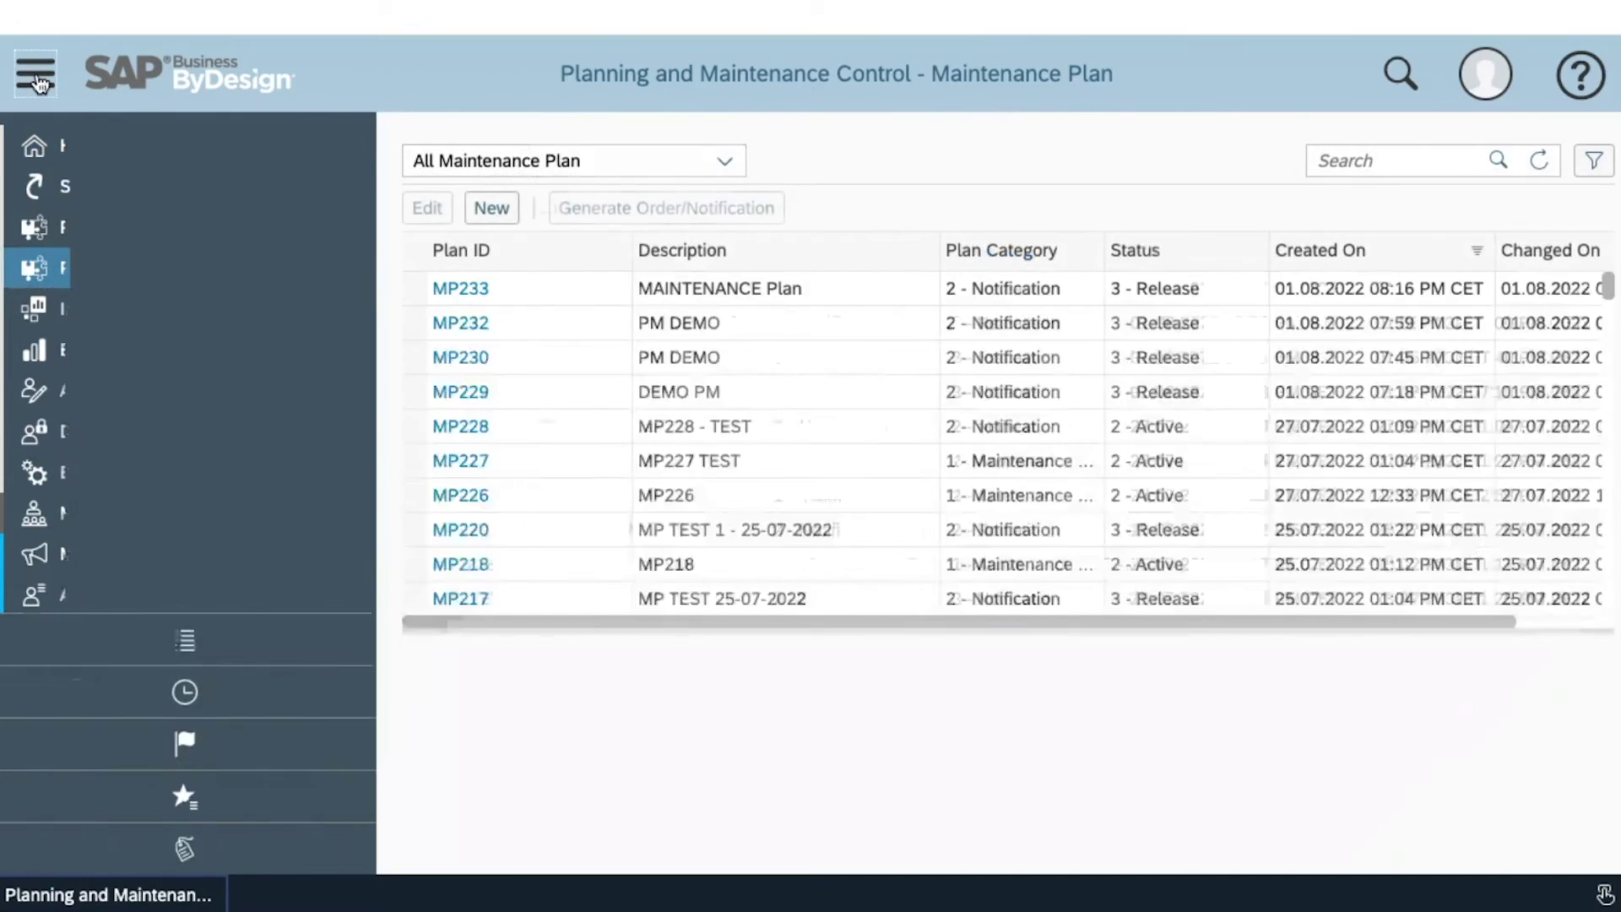
click(36, 73)
click(311, 295)
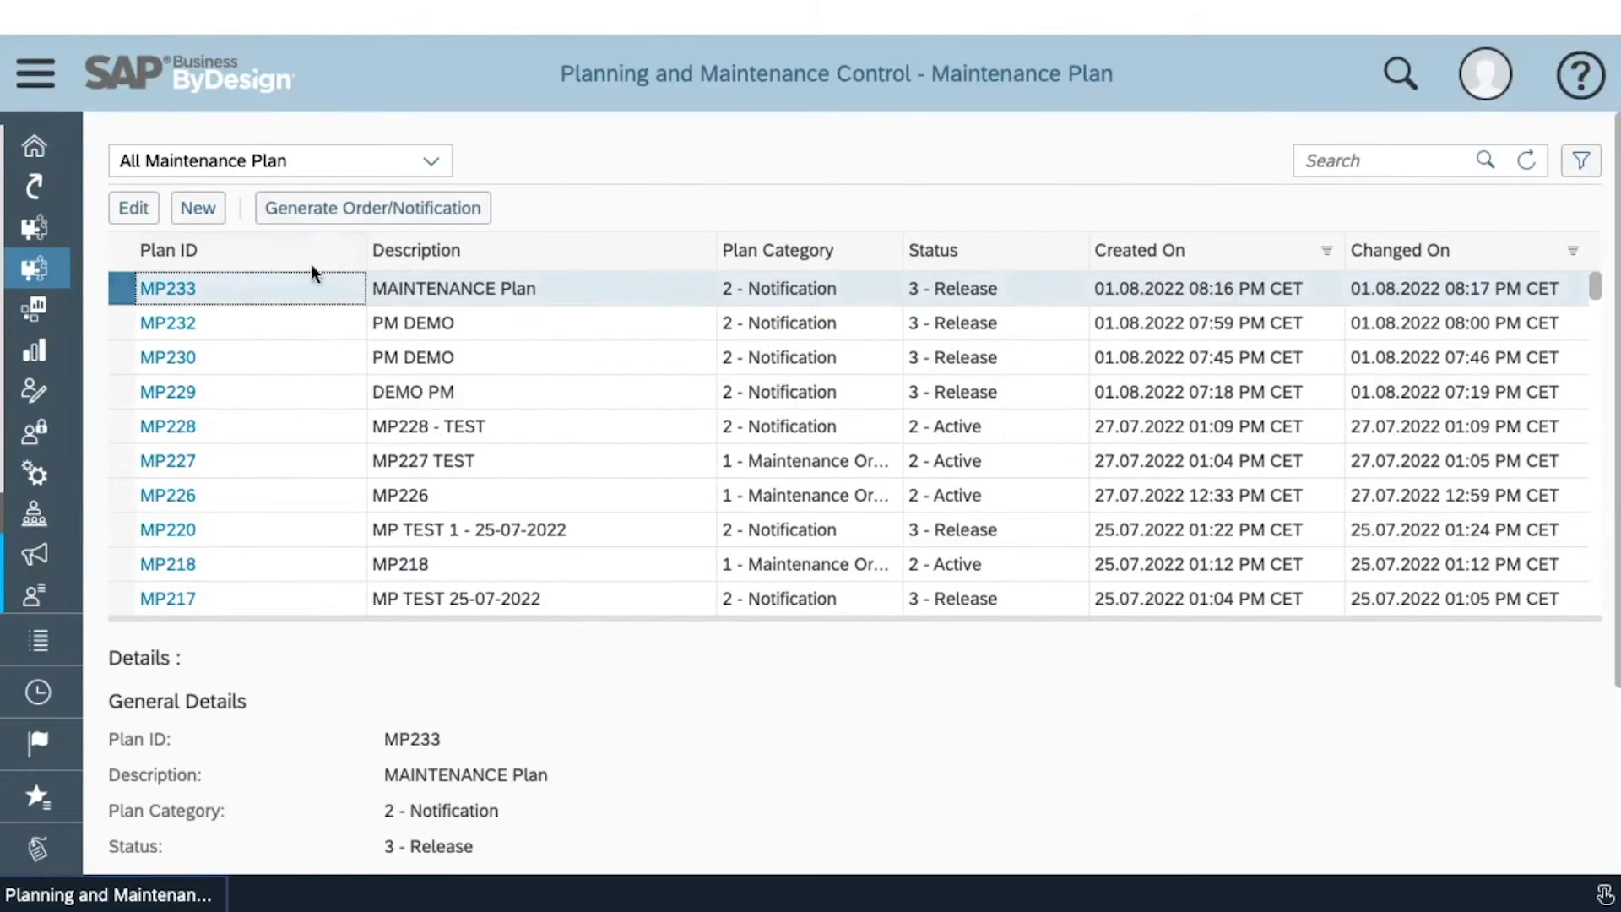
click(331, 209)
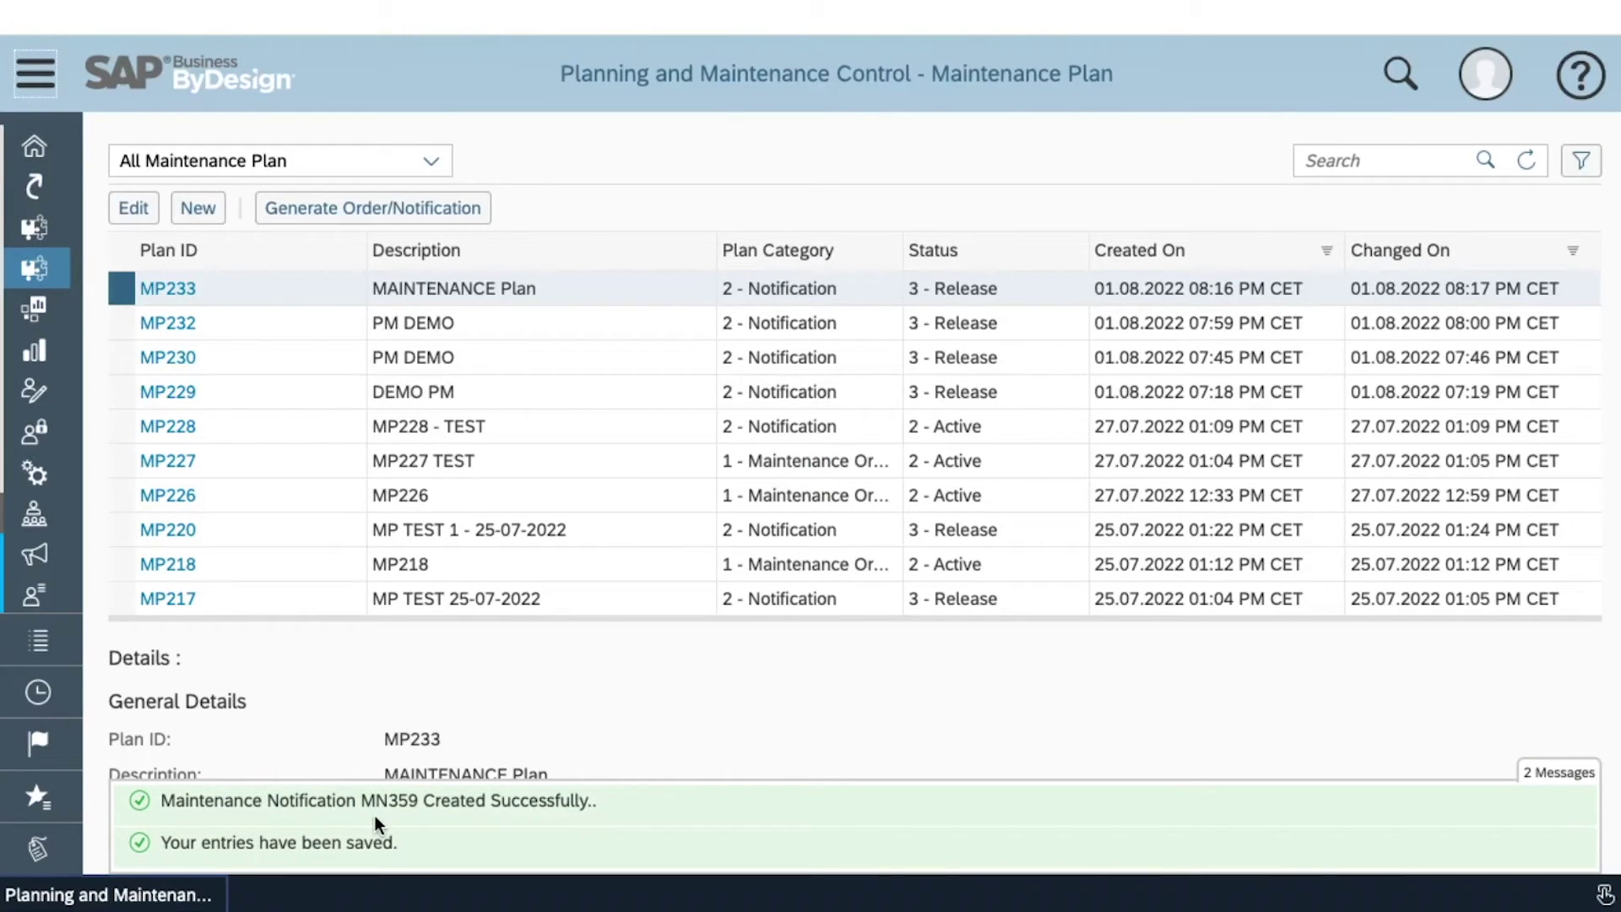
Generate order MO262 from notification MN359 and select it in the Maintenance Order list.
click(12, 257)
click(214, 427)
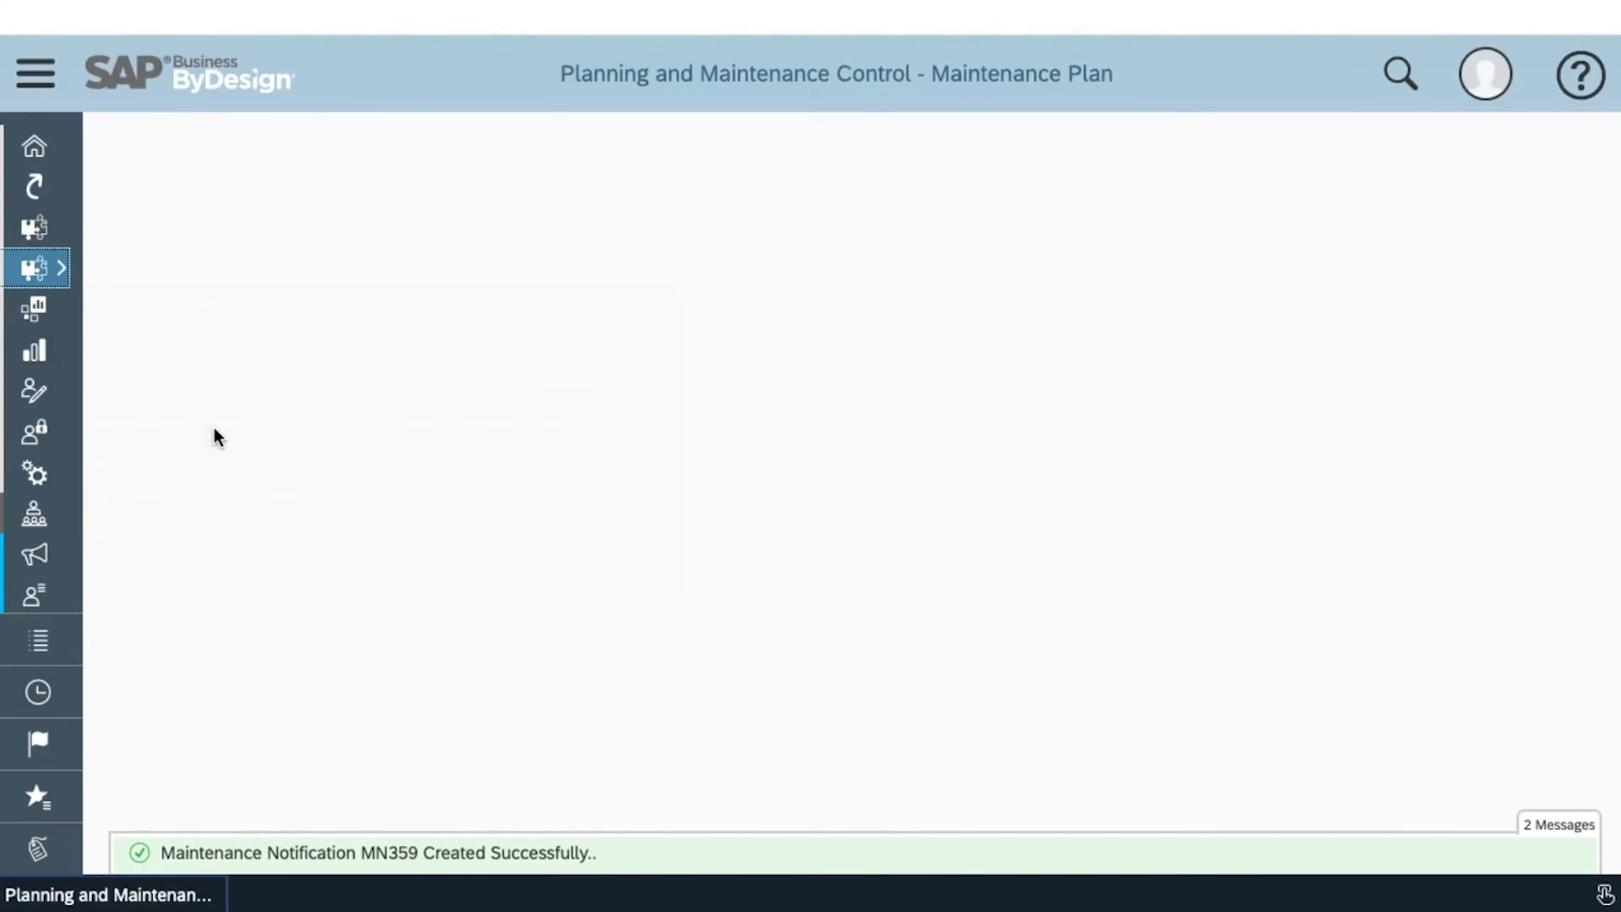
click(269, 287)
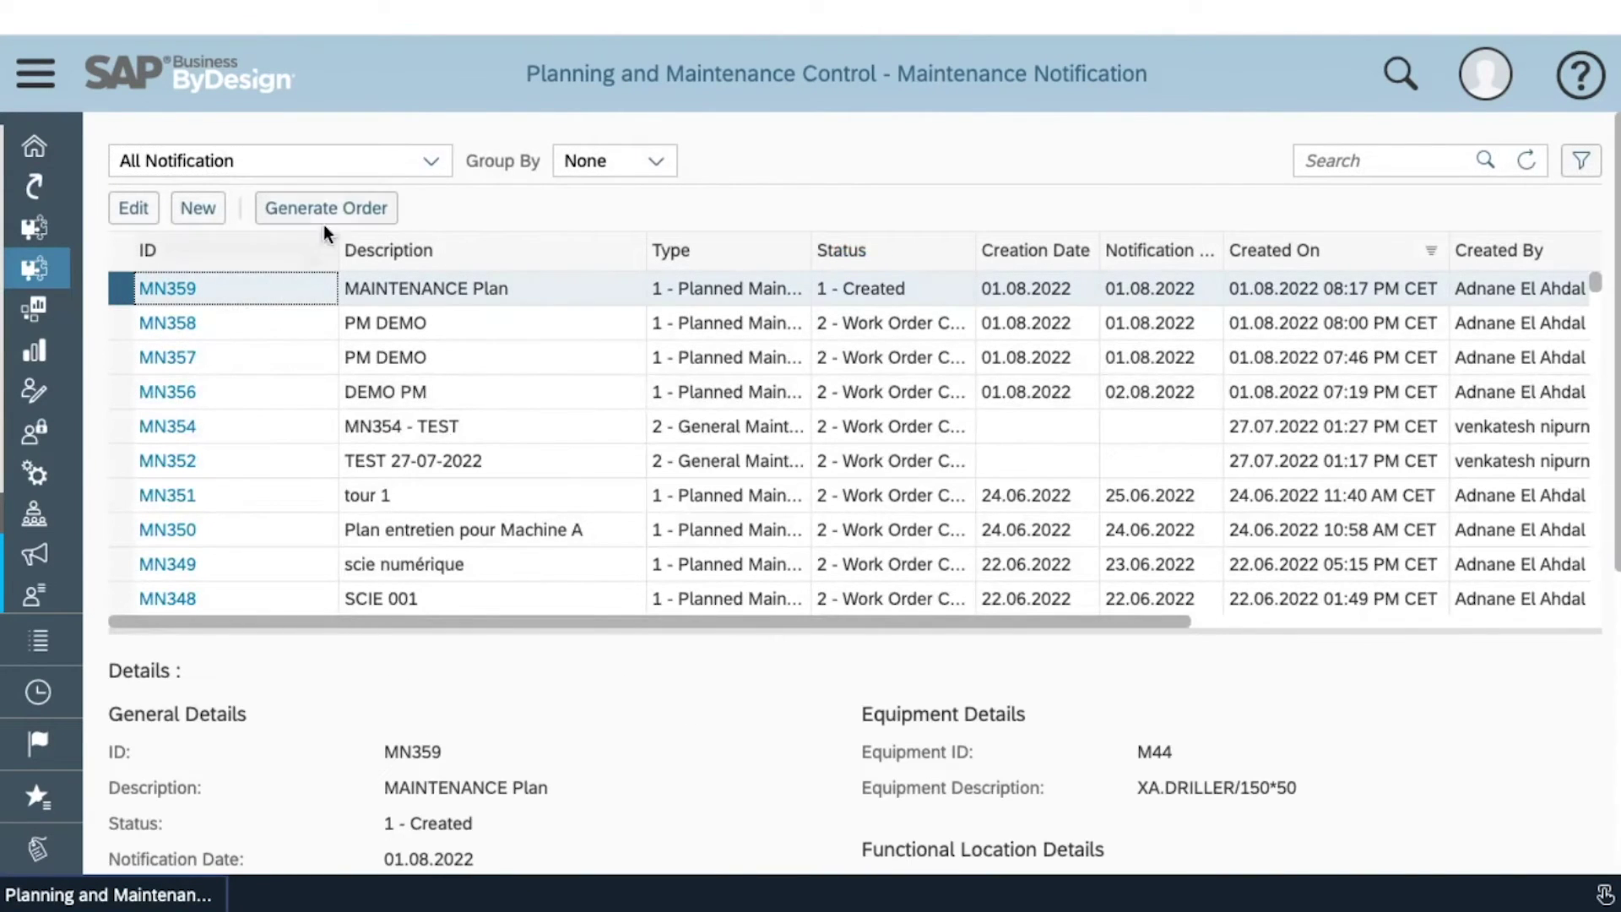
click(343, 208)
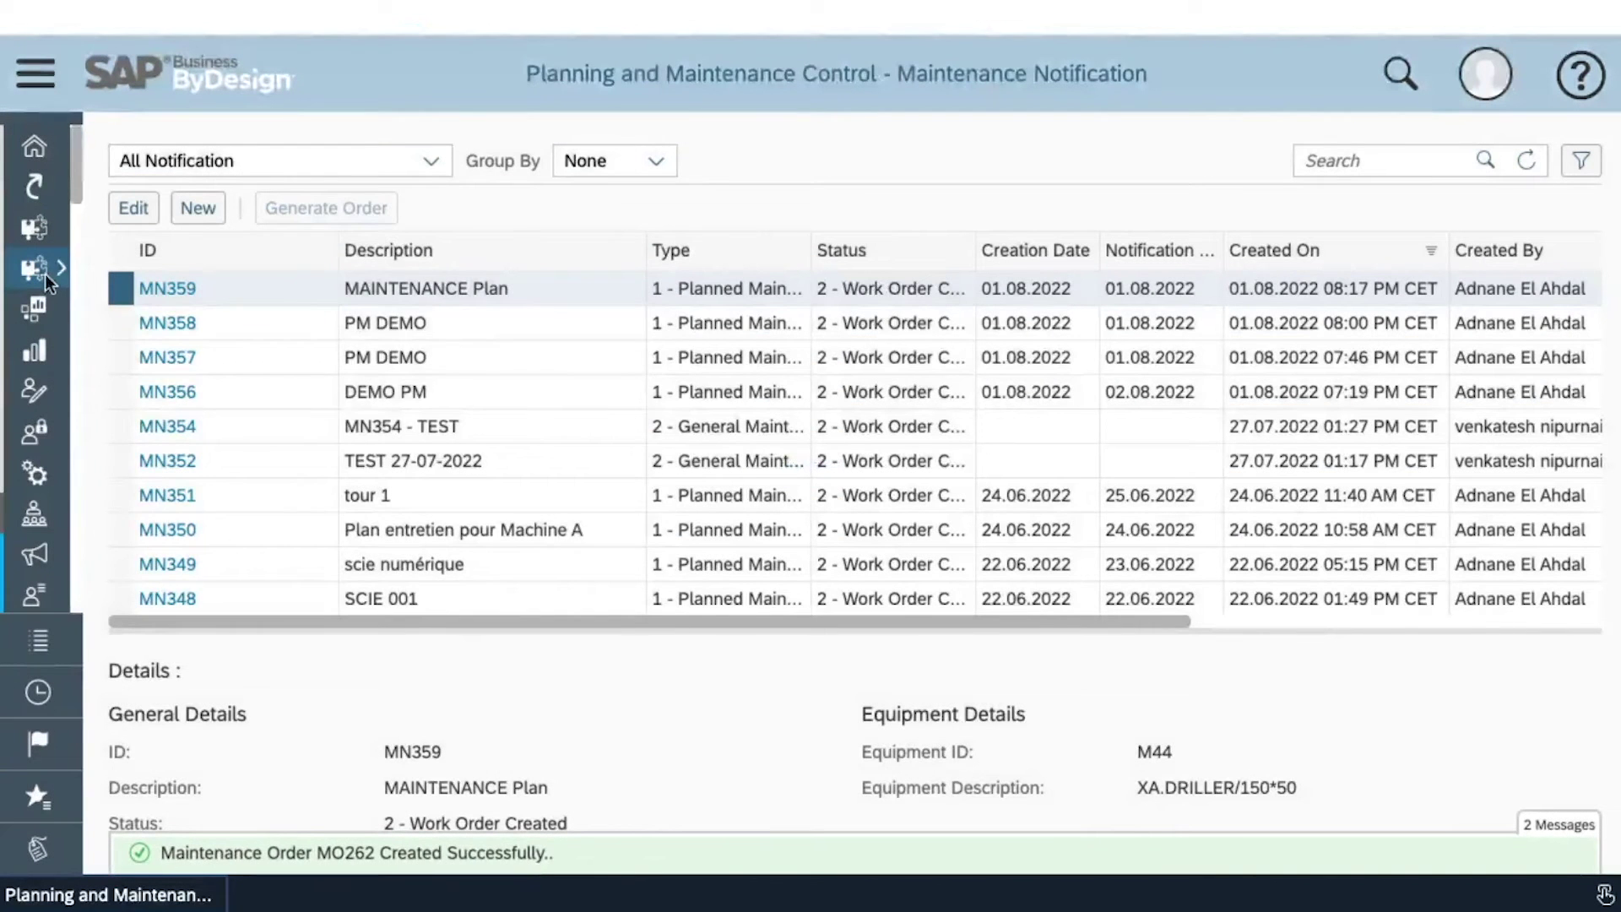
click(44, 274)
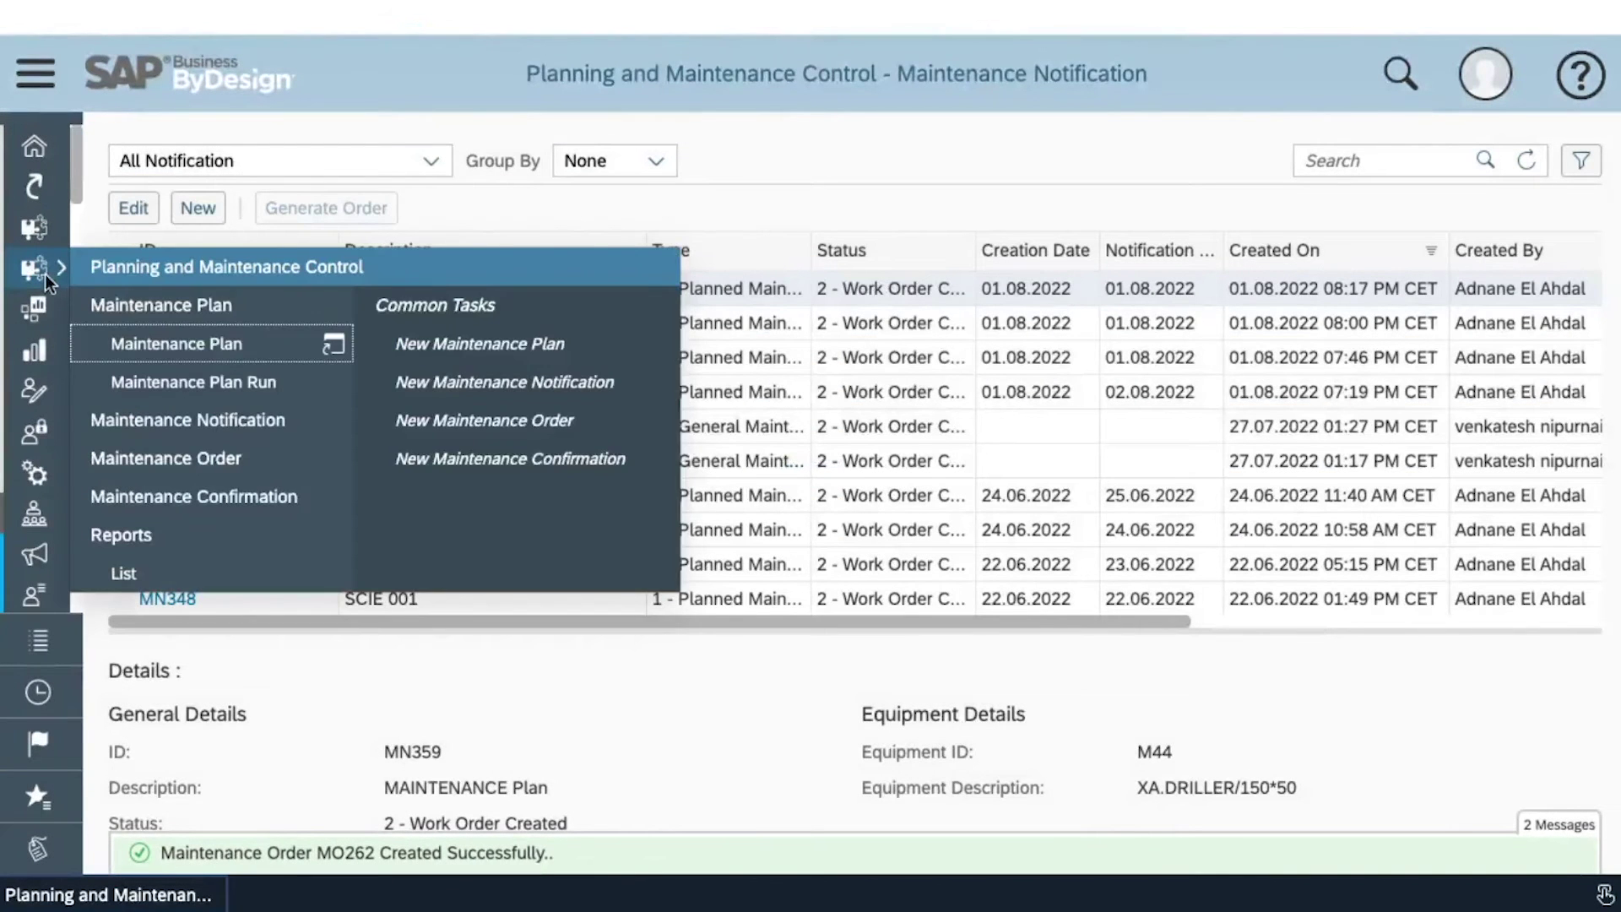
click(231, 459)
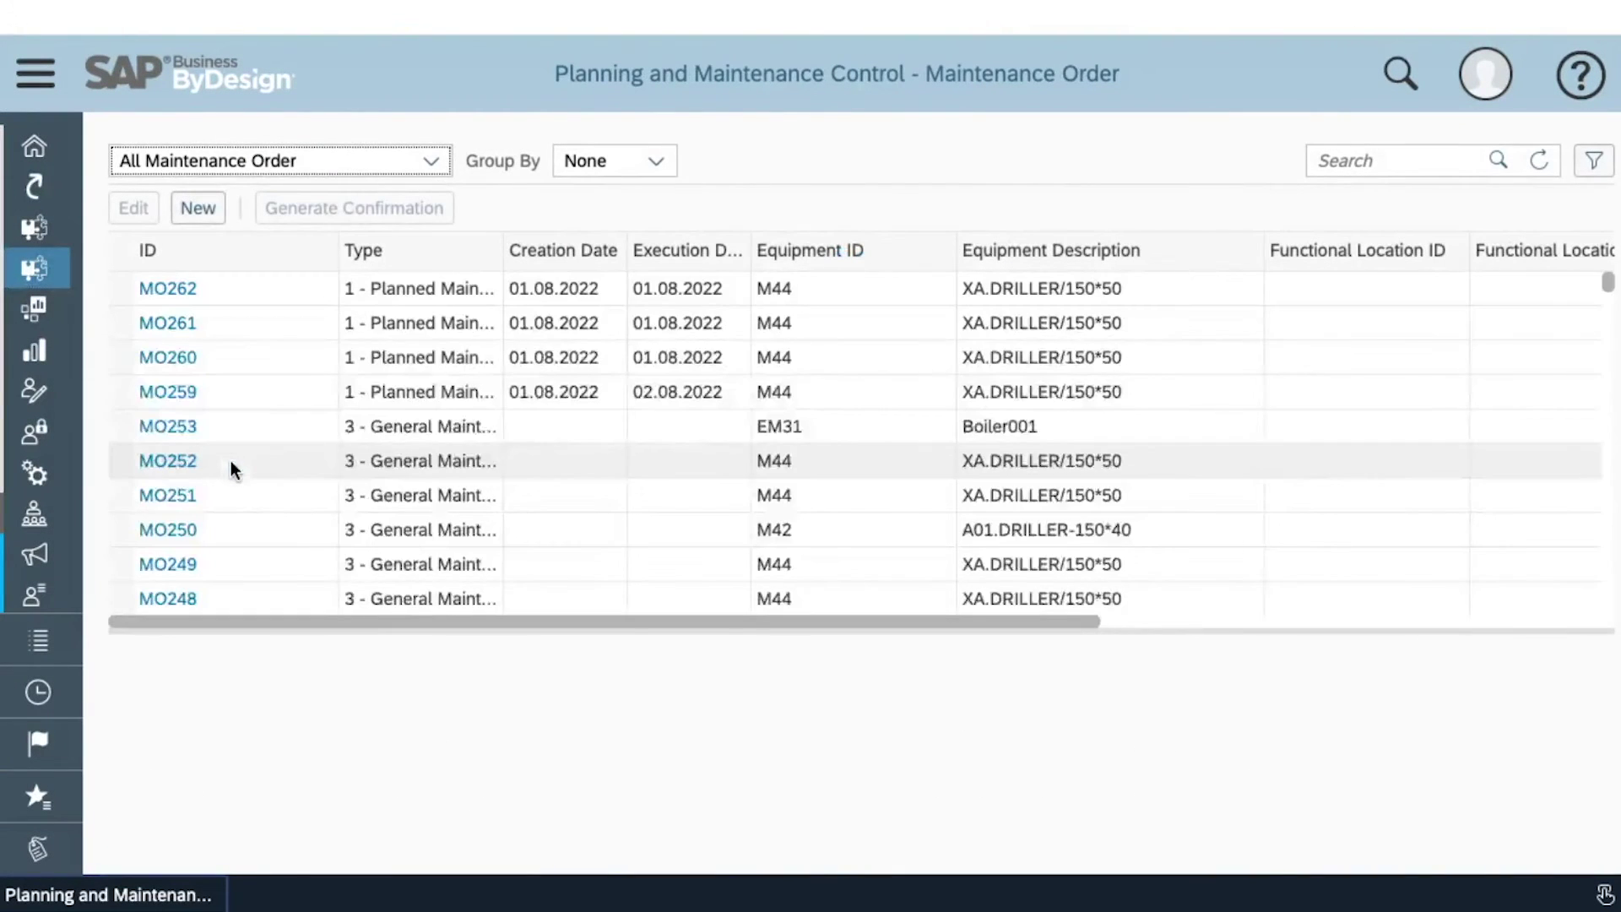
click(274, 292)
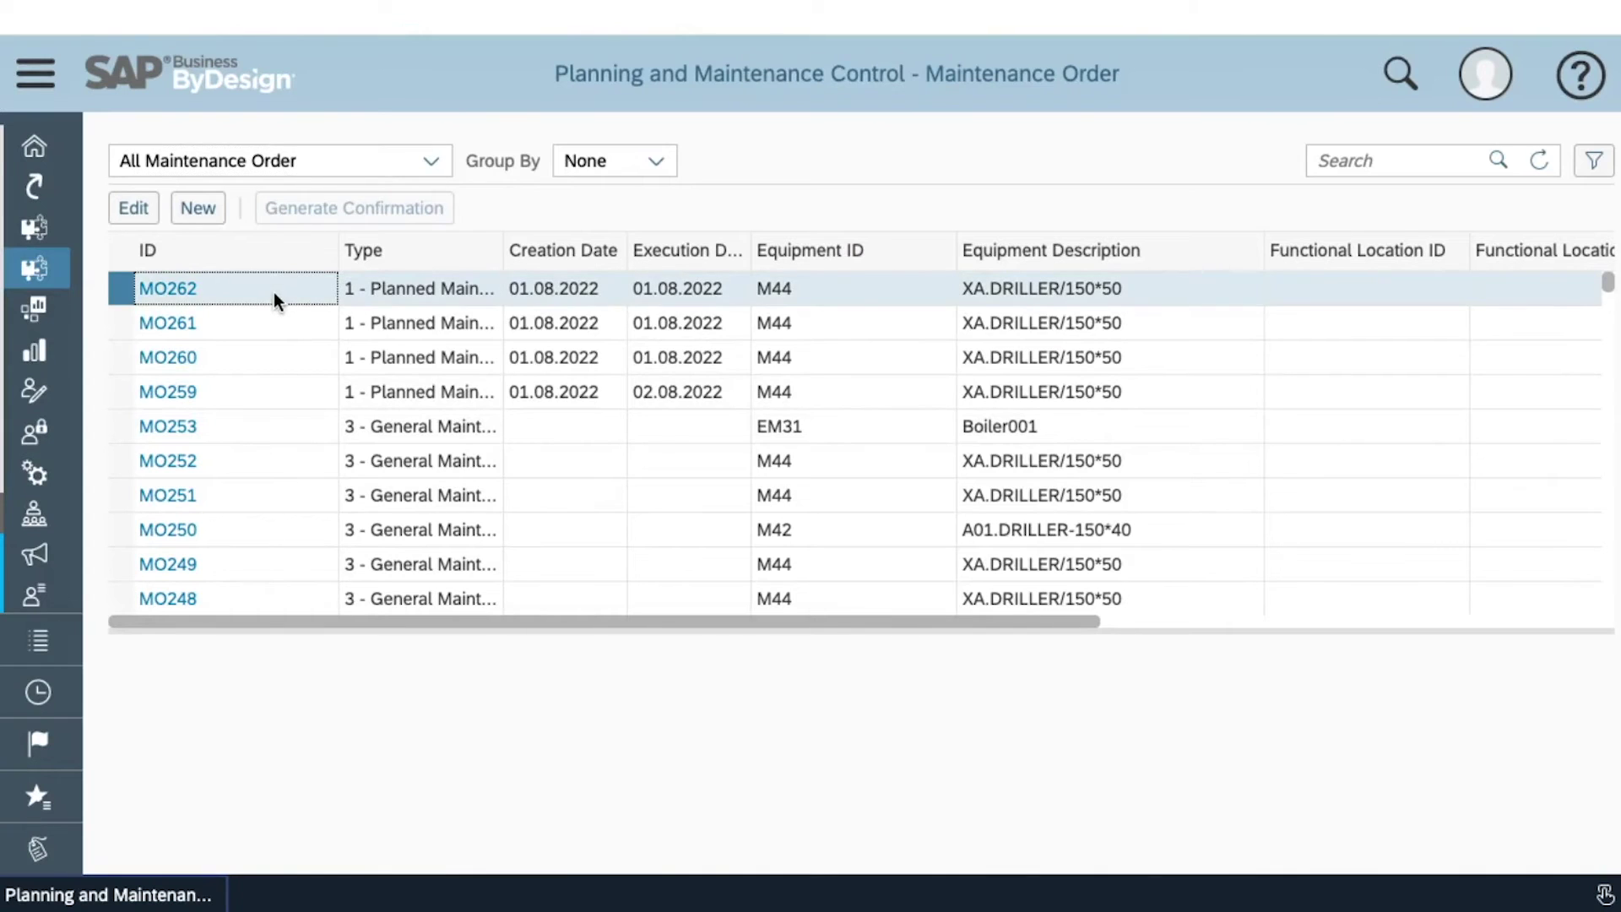
Open order MO262 in edit mode and scroll to its DRILLERHEAD CHANGE operation.
click(151, 208)
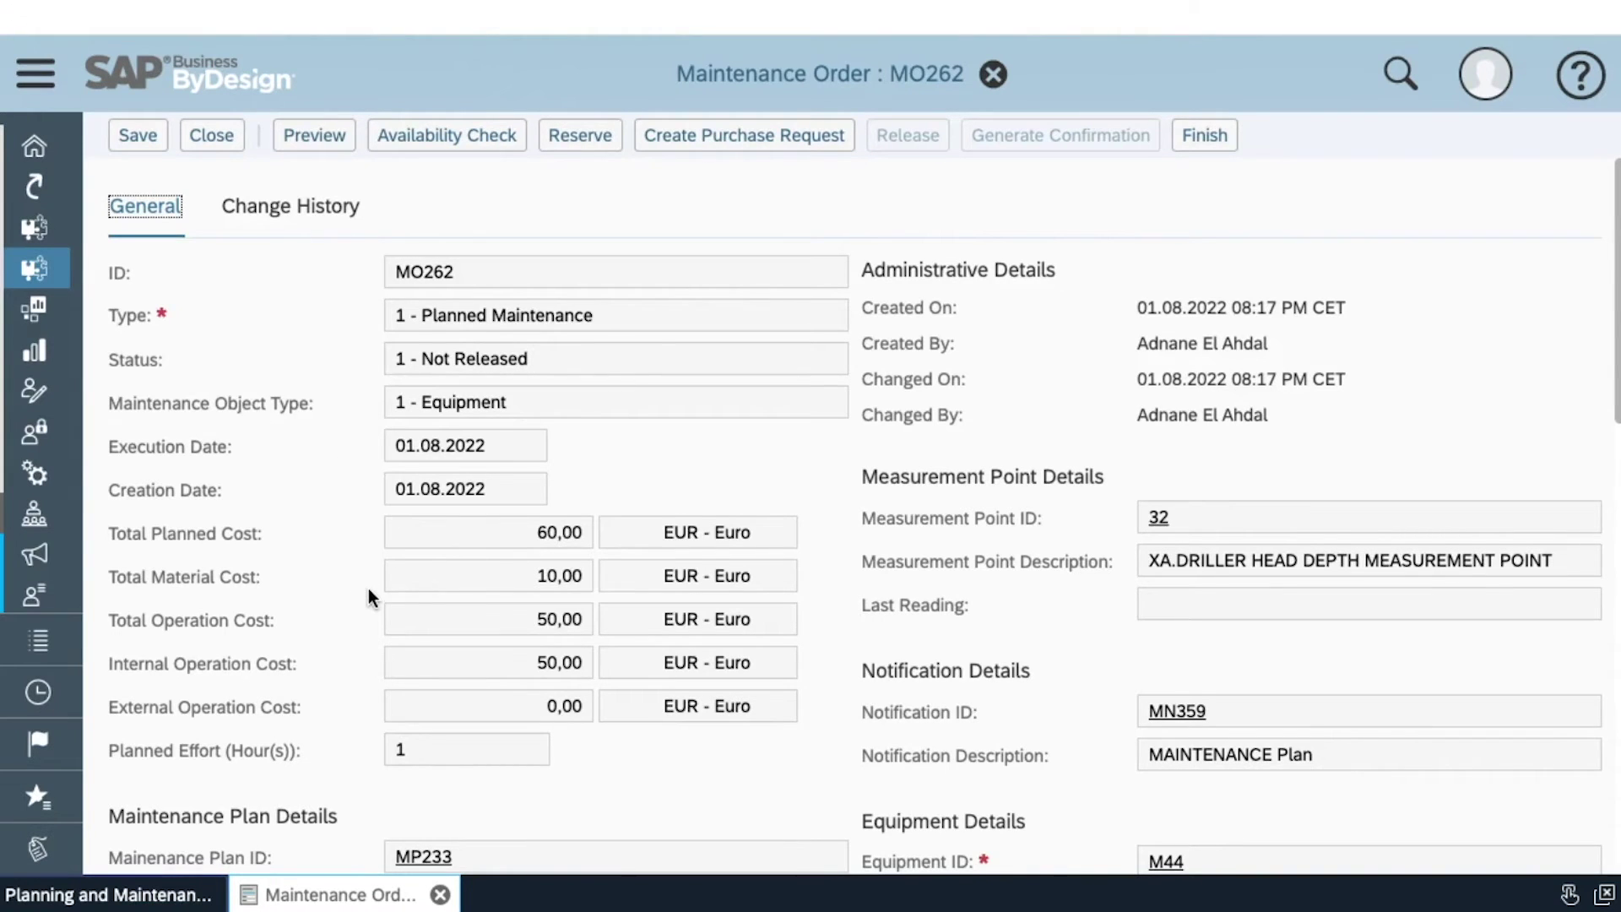
scroll(368, 587, down, 2)
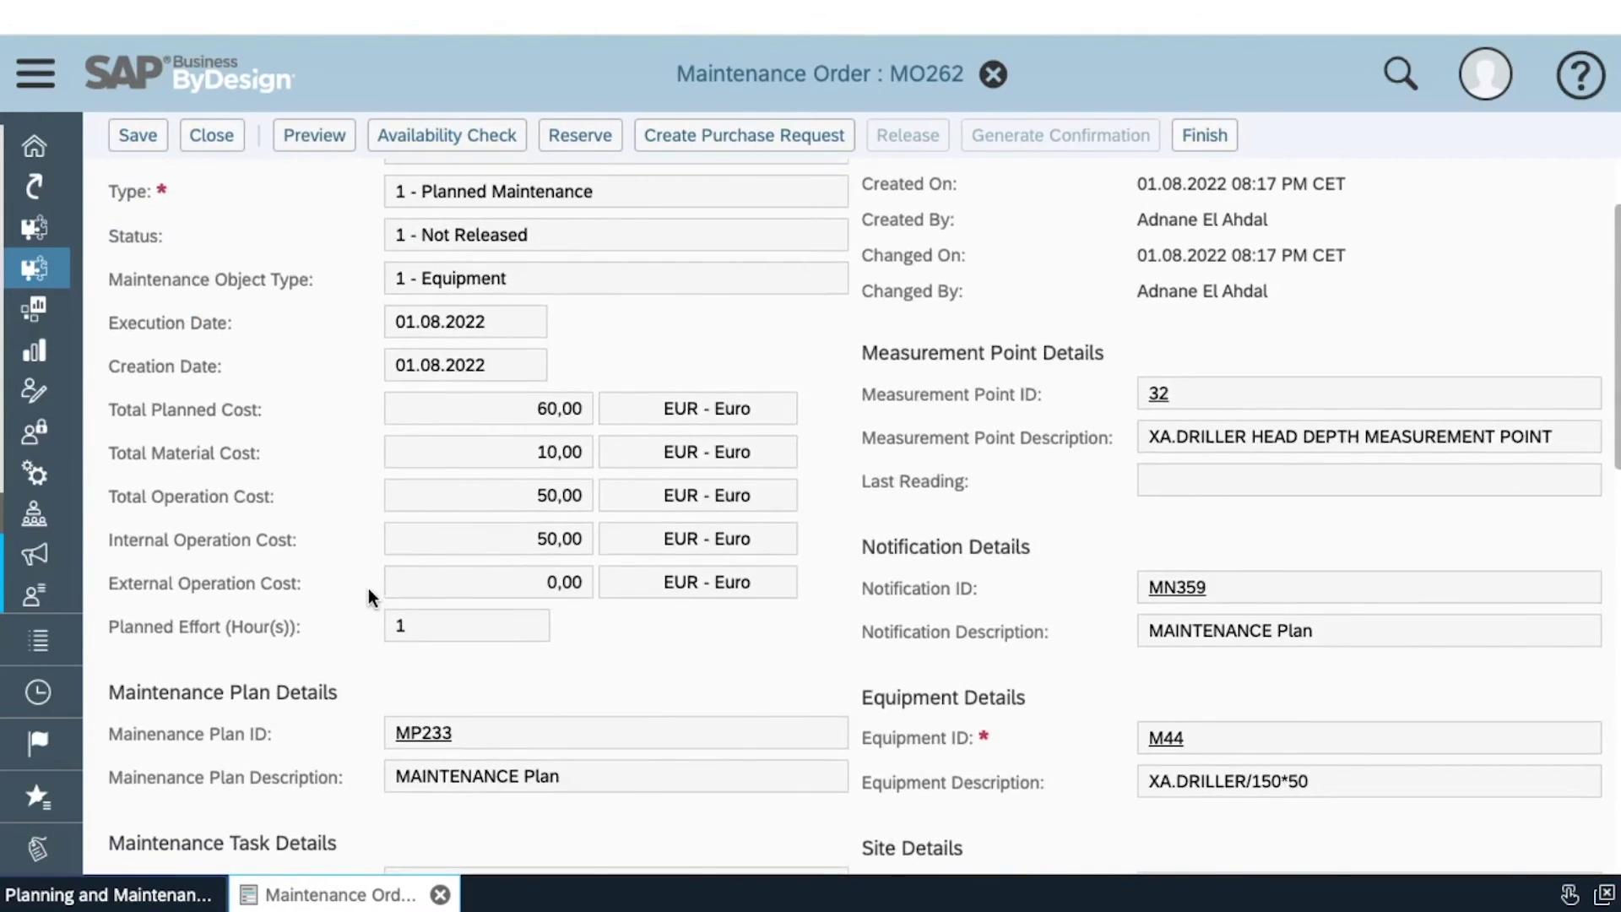
scroll(368, 588, down, 10)
scroll(368, 587, down, 4)
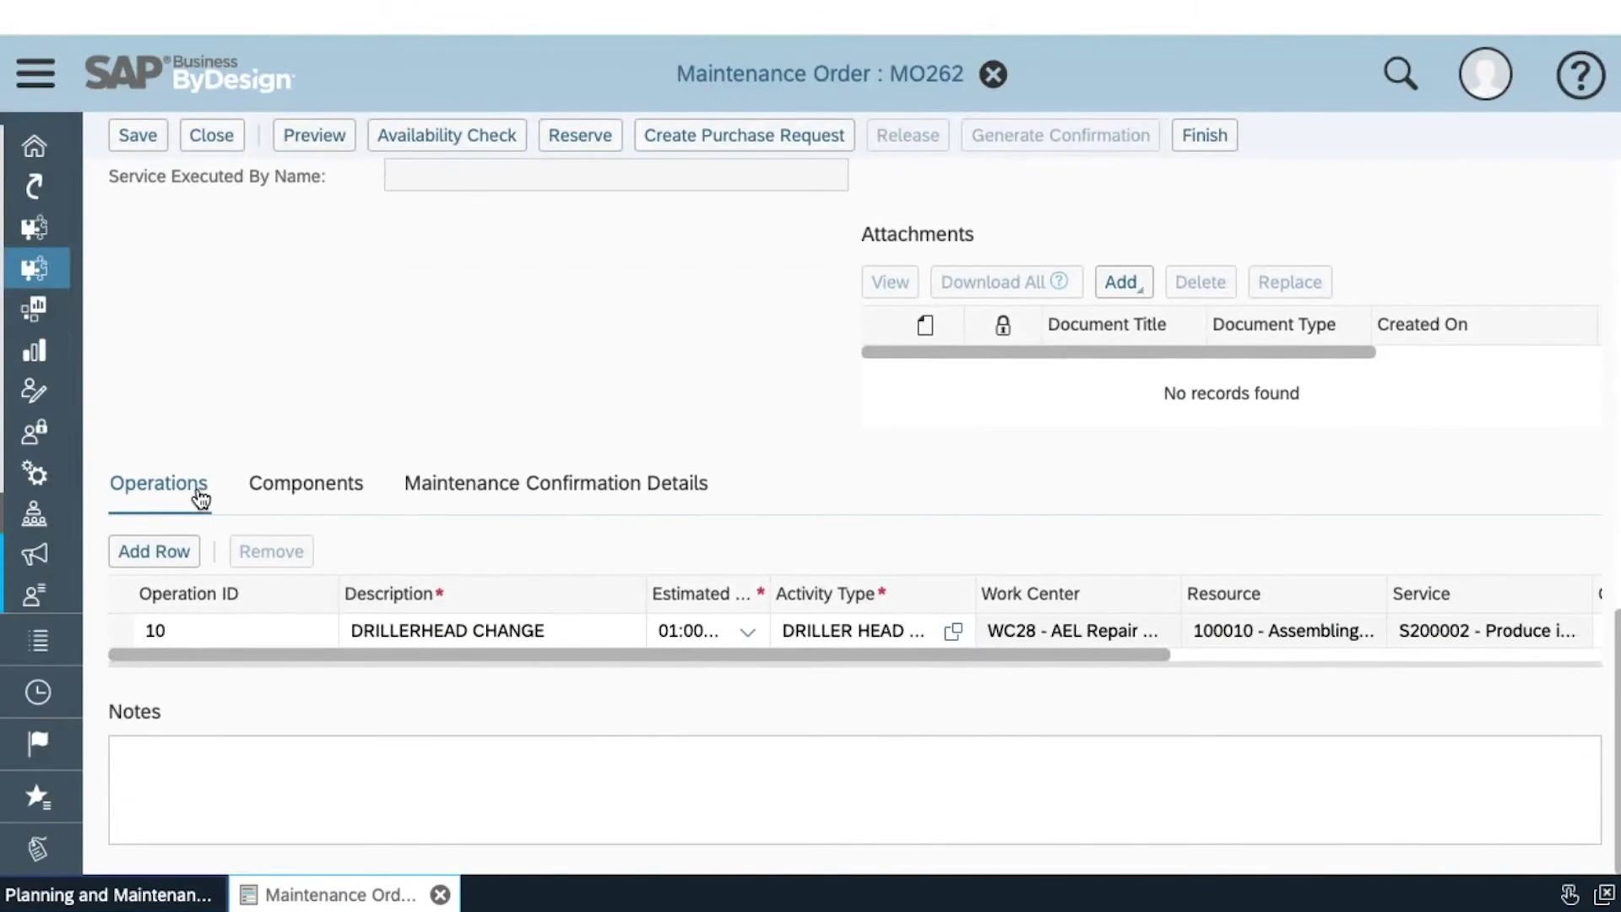
Add then remove operation row 20, and review the SP-DH driller head spare part component.
click(147, 557)
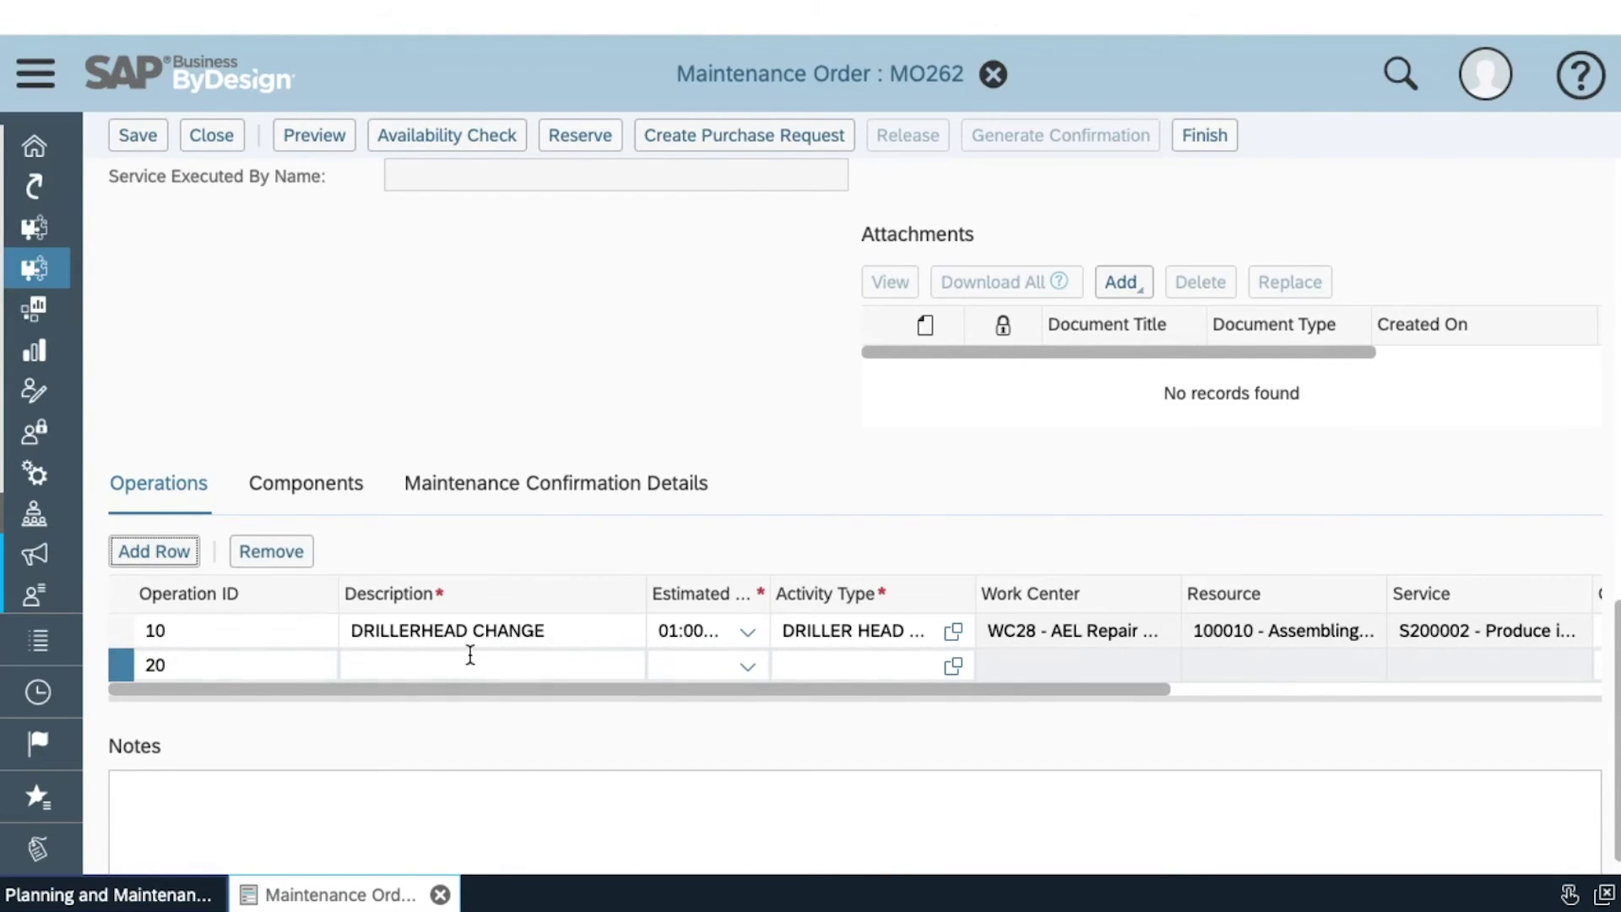
click(279, 555)
click(309, 485)
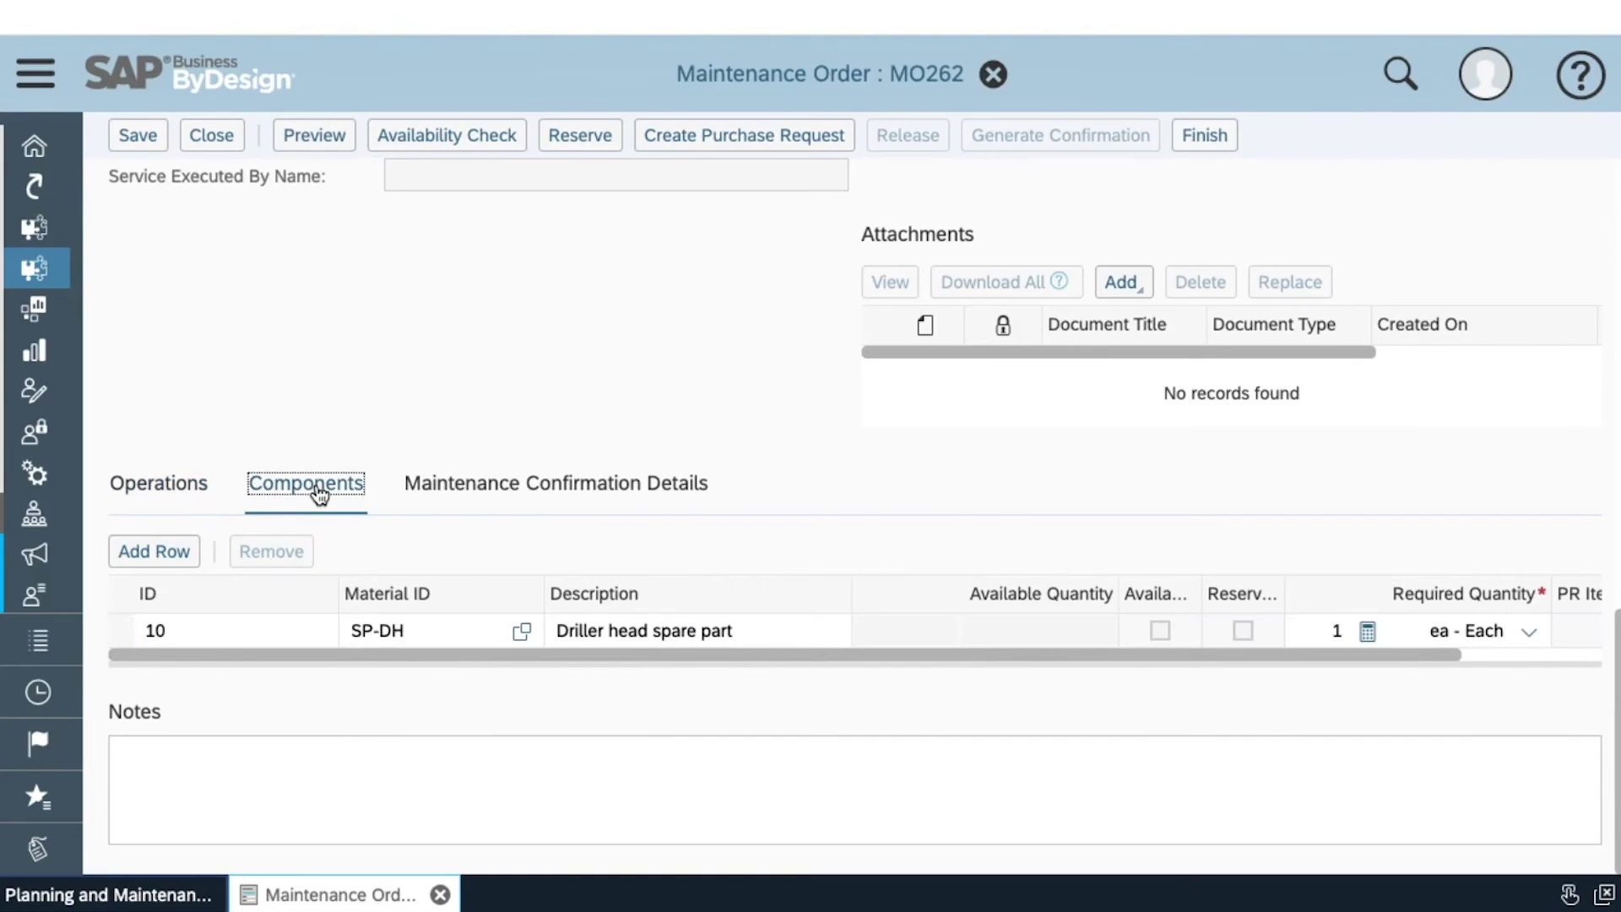
click(1197, 658)
drag(1320, 659, 1445, 663)
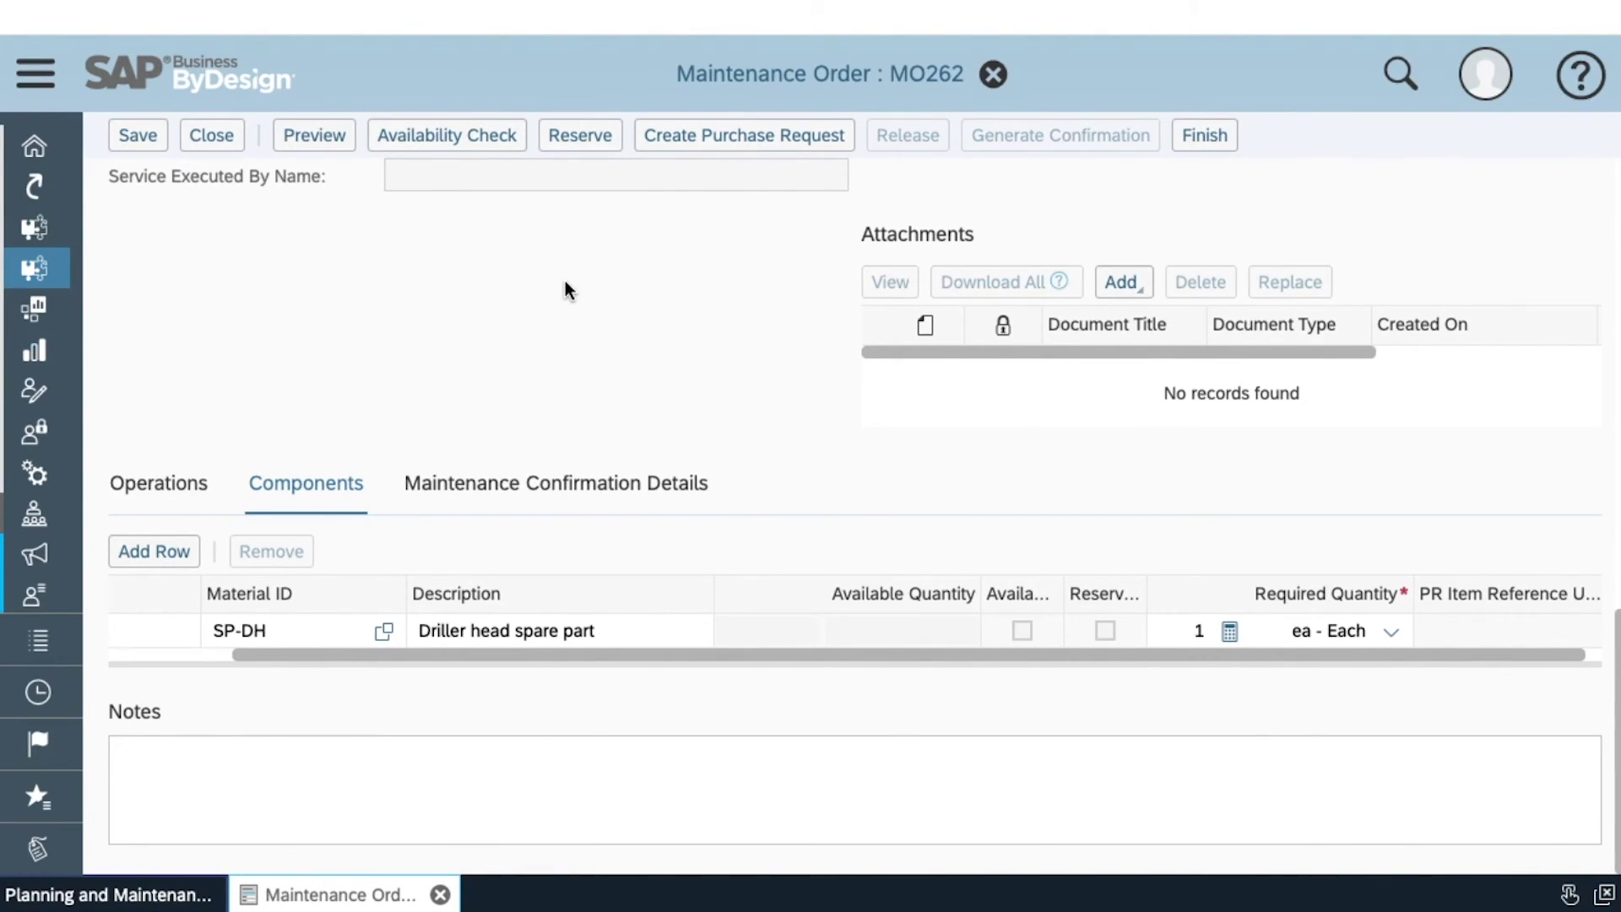
Check availability of and reserve spare part SP-DH, release MO262, and generate confirmation MC135.
click(485, 147)
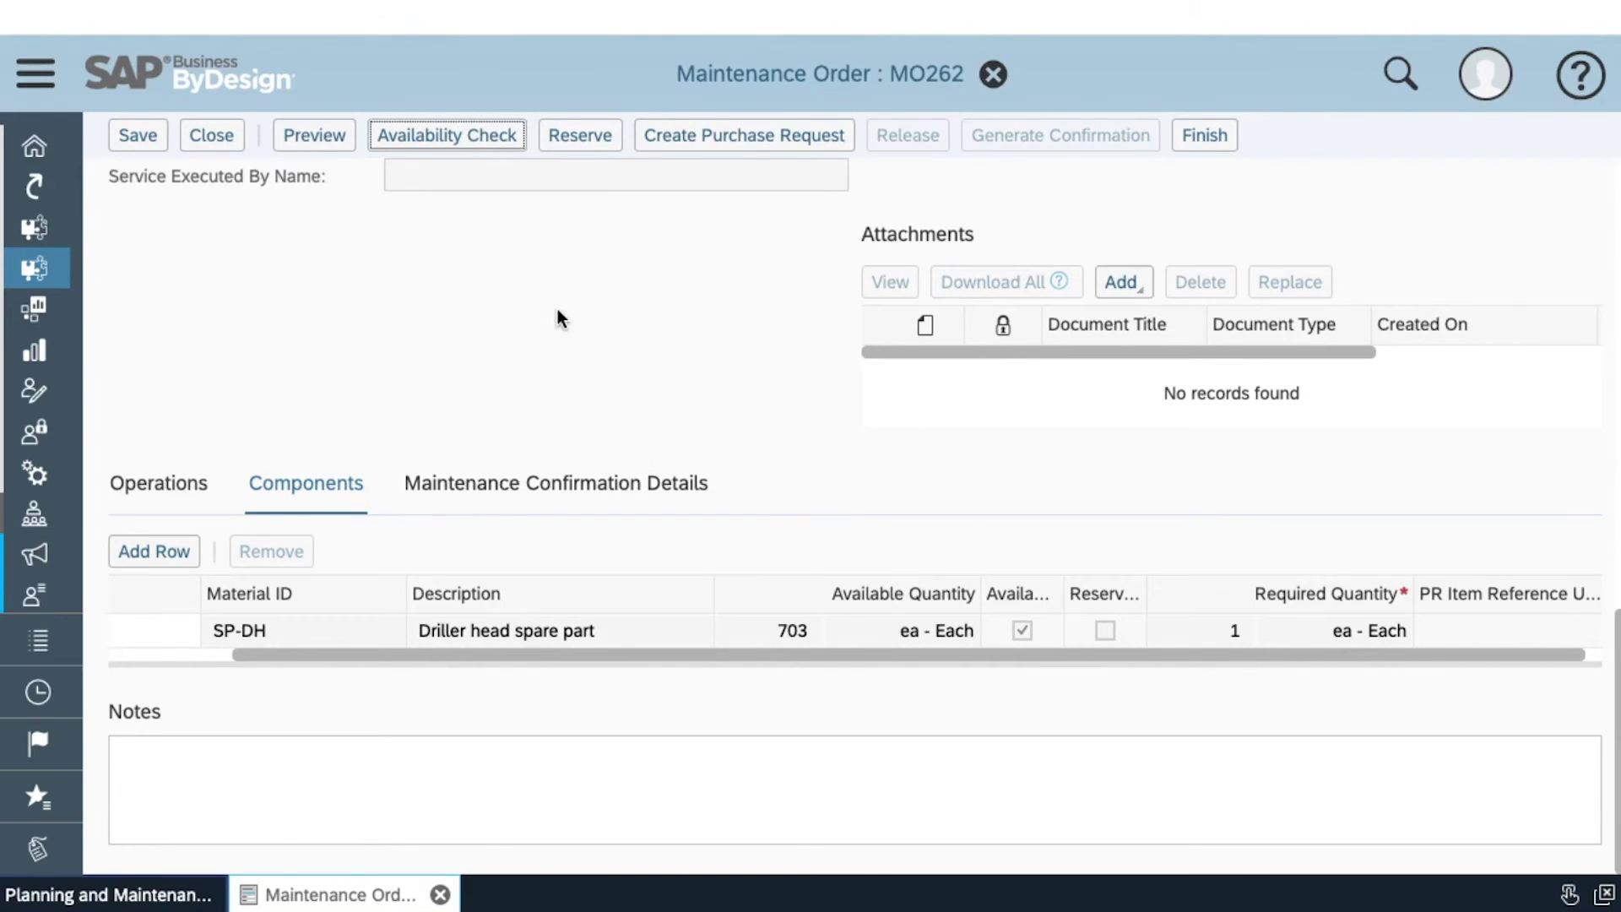
click(615, 144)
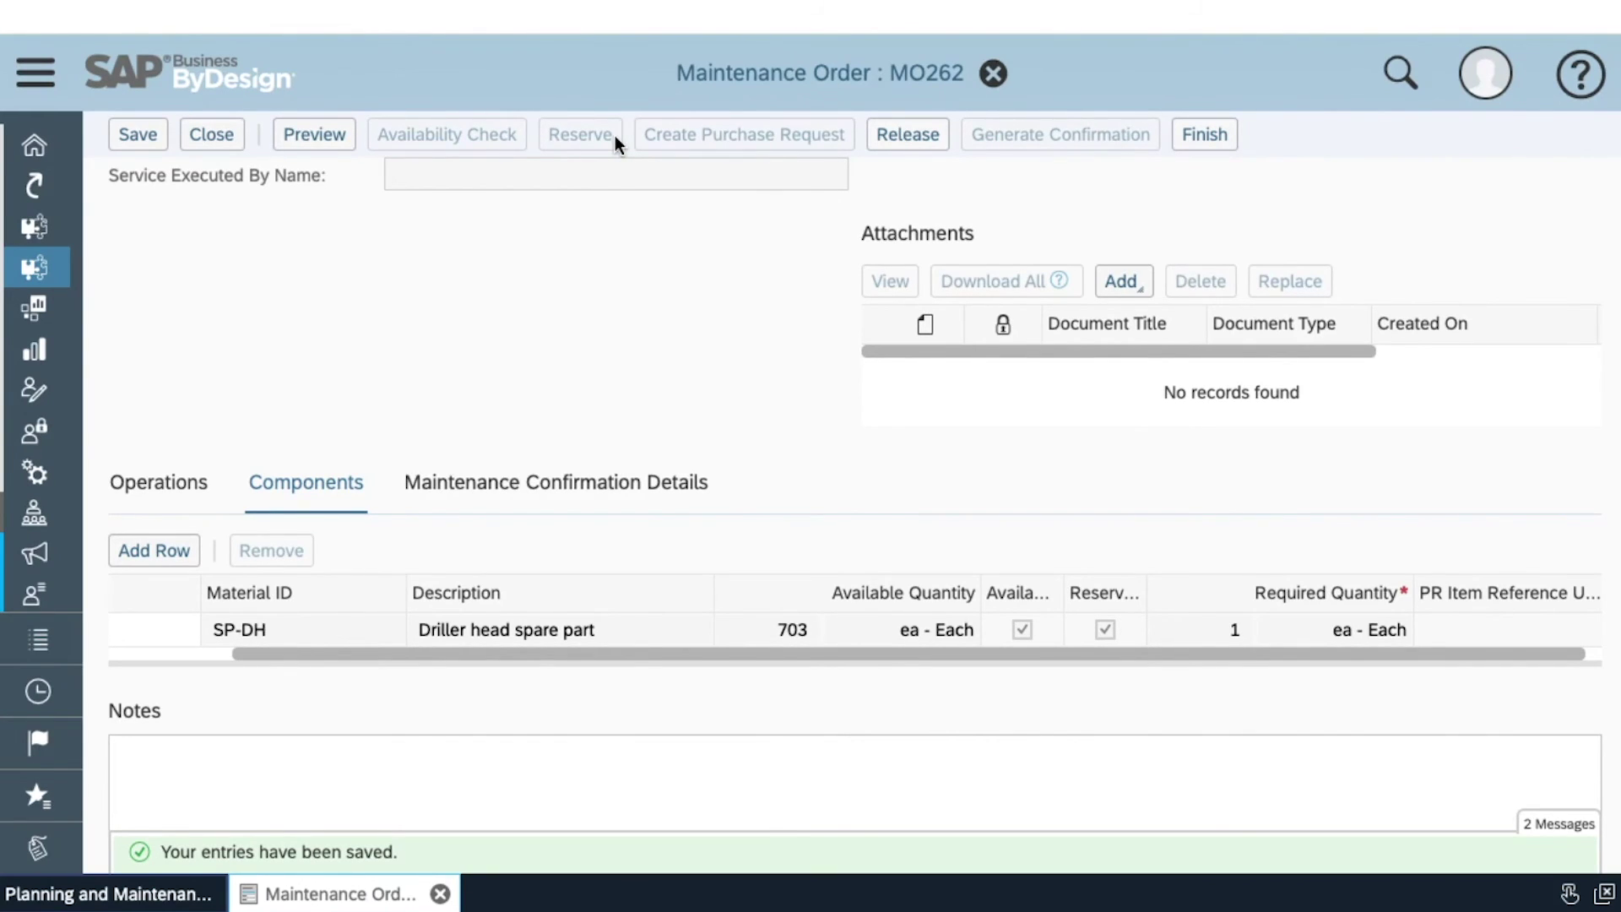
click(935, 145)
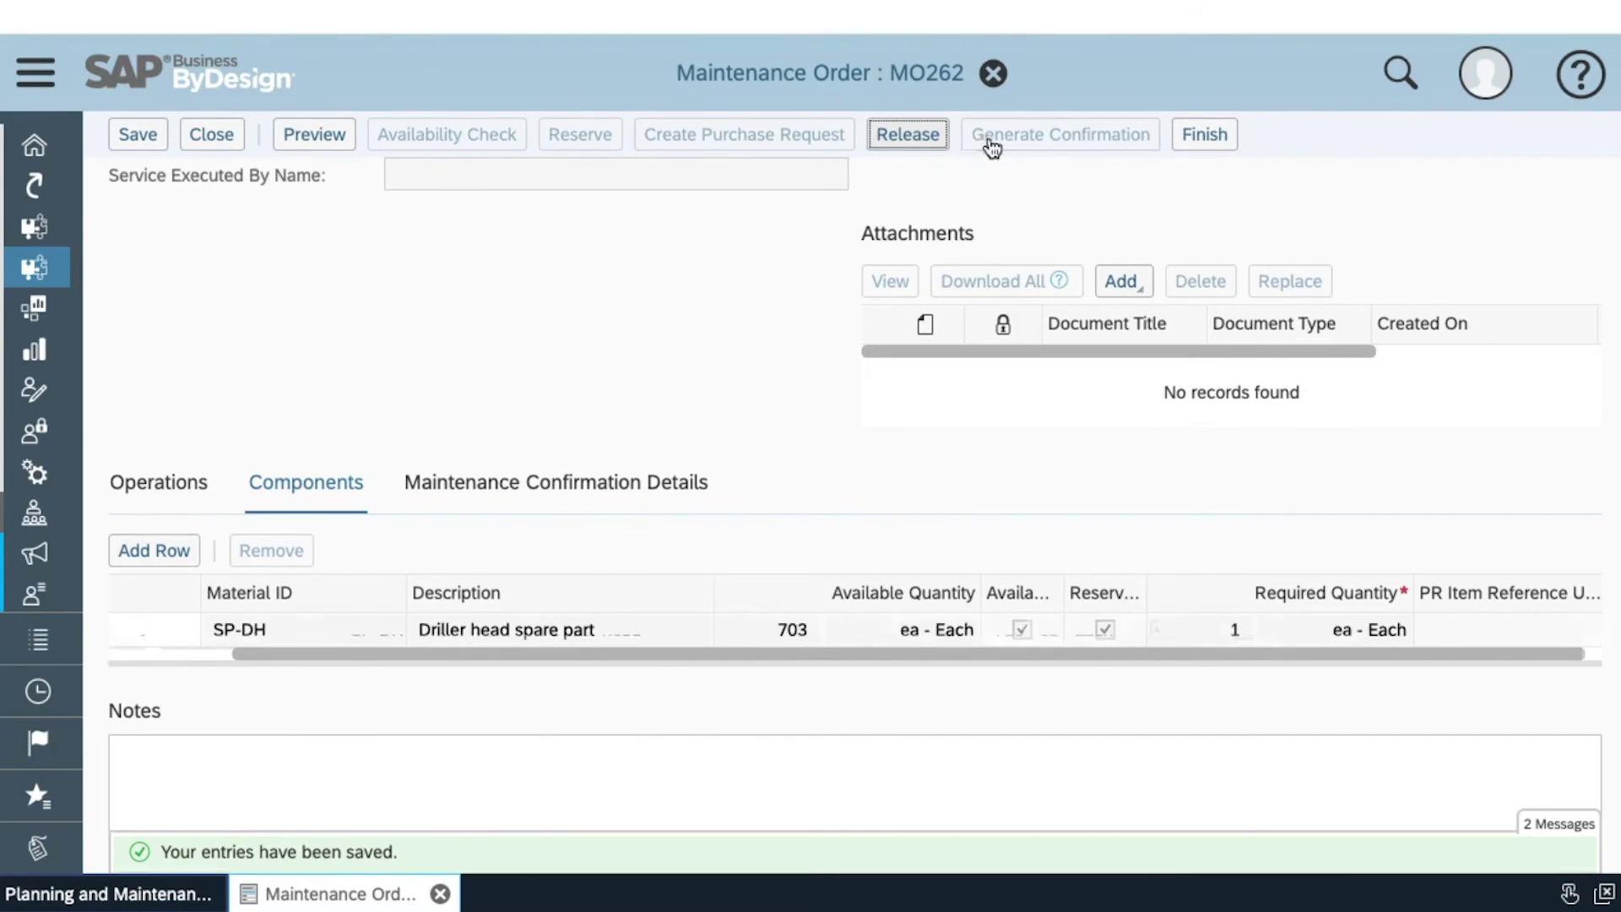
click(1022, 146)
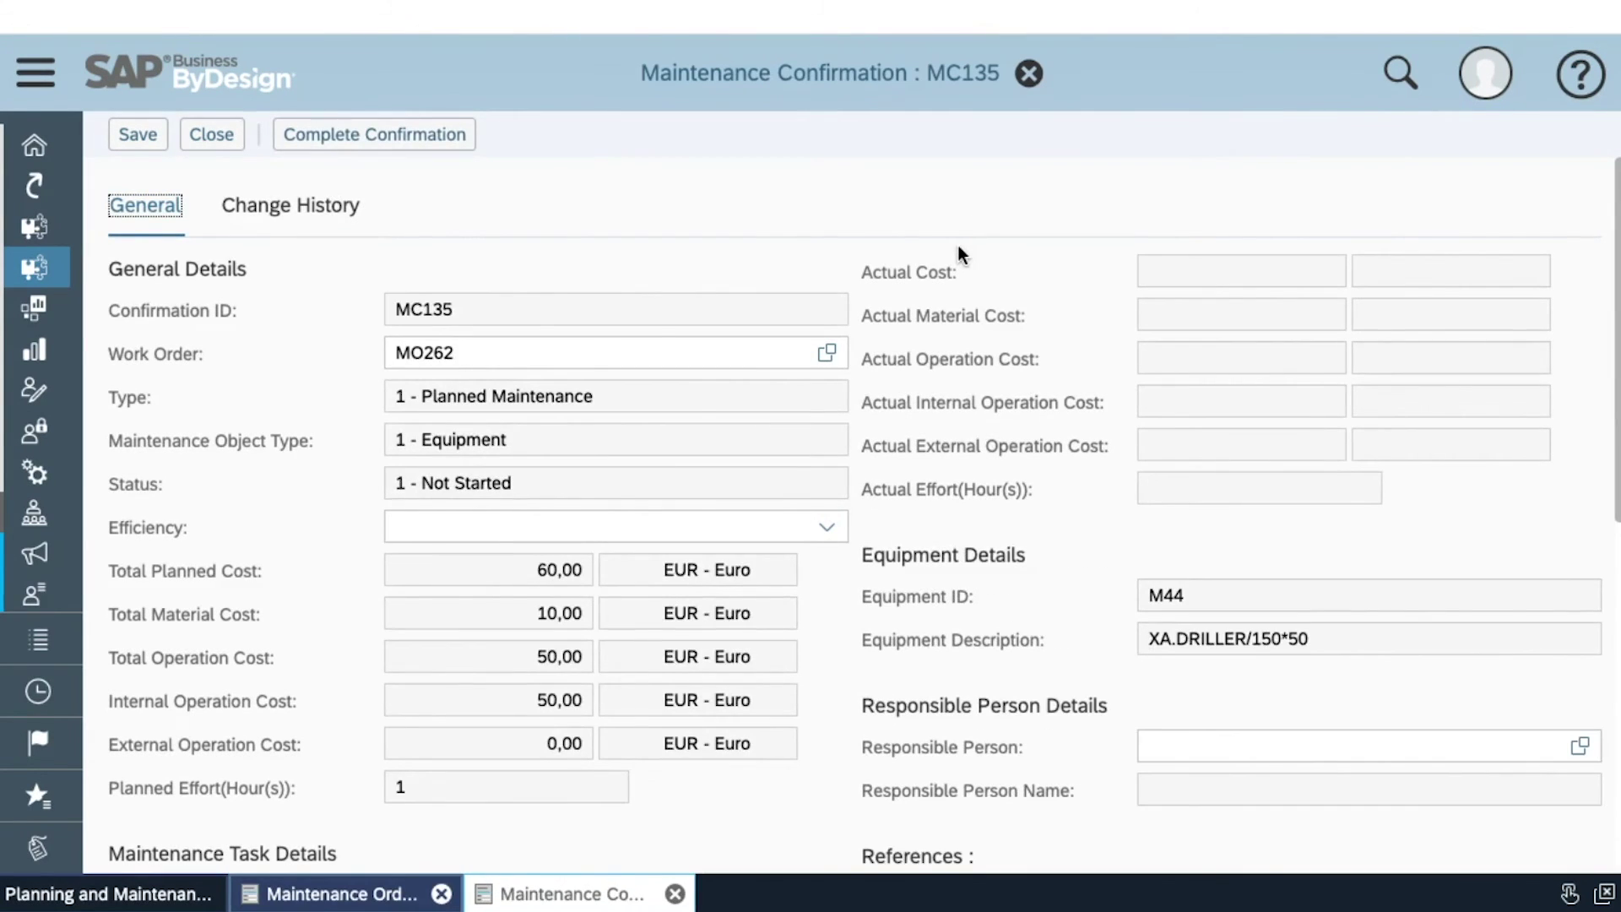
Enter 00:30:00 actual hours and actual quantity 1 for SP-DH, then complete confirmation MC135.
scroll(959, 252, down, 8)
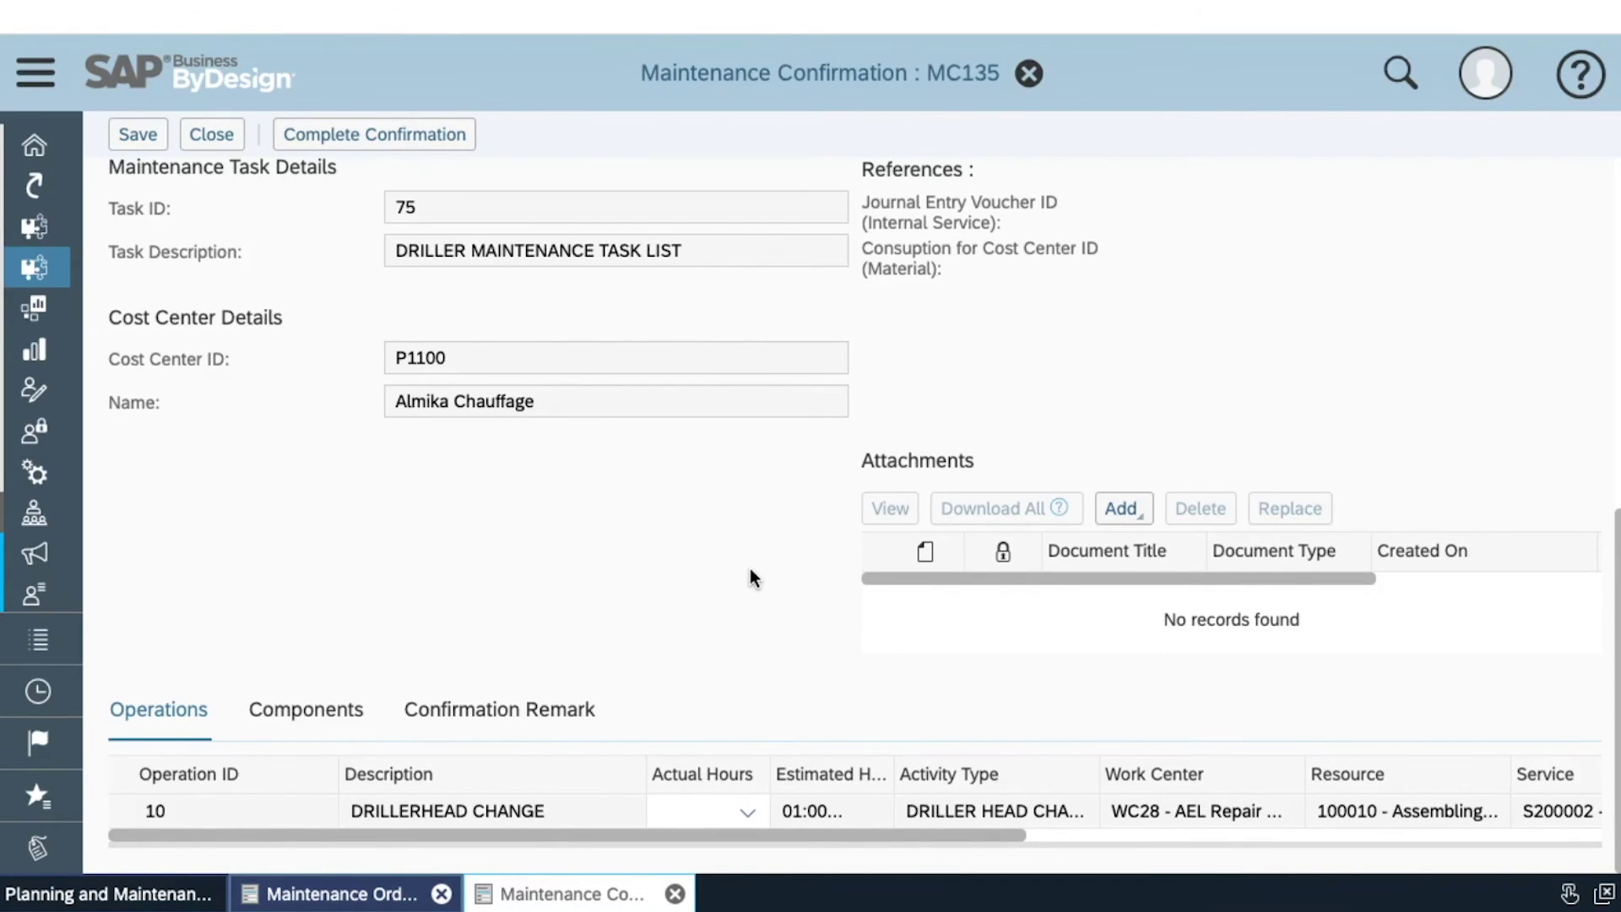
click(742, 816)
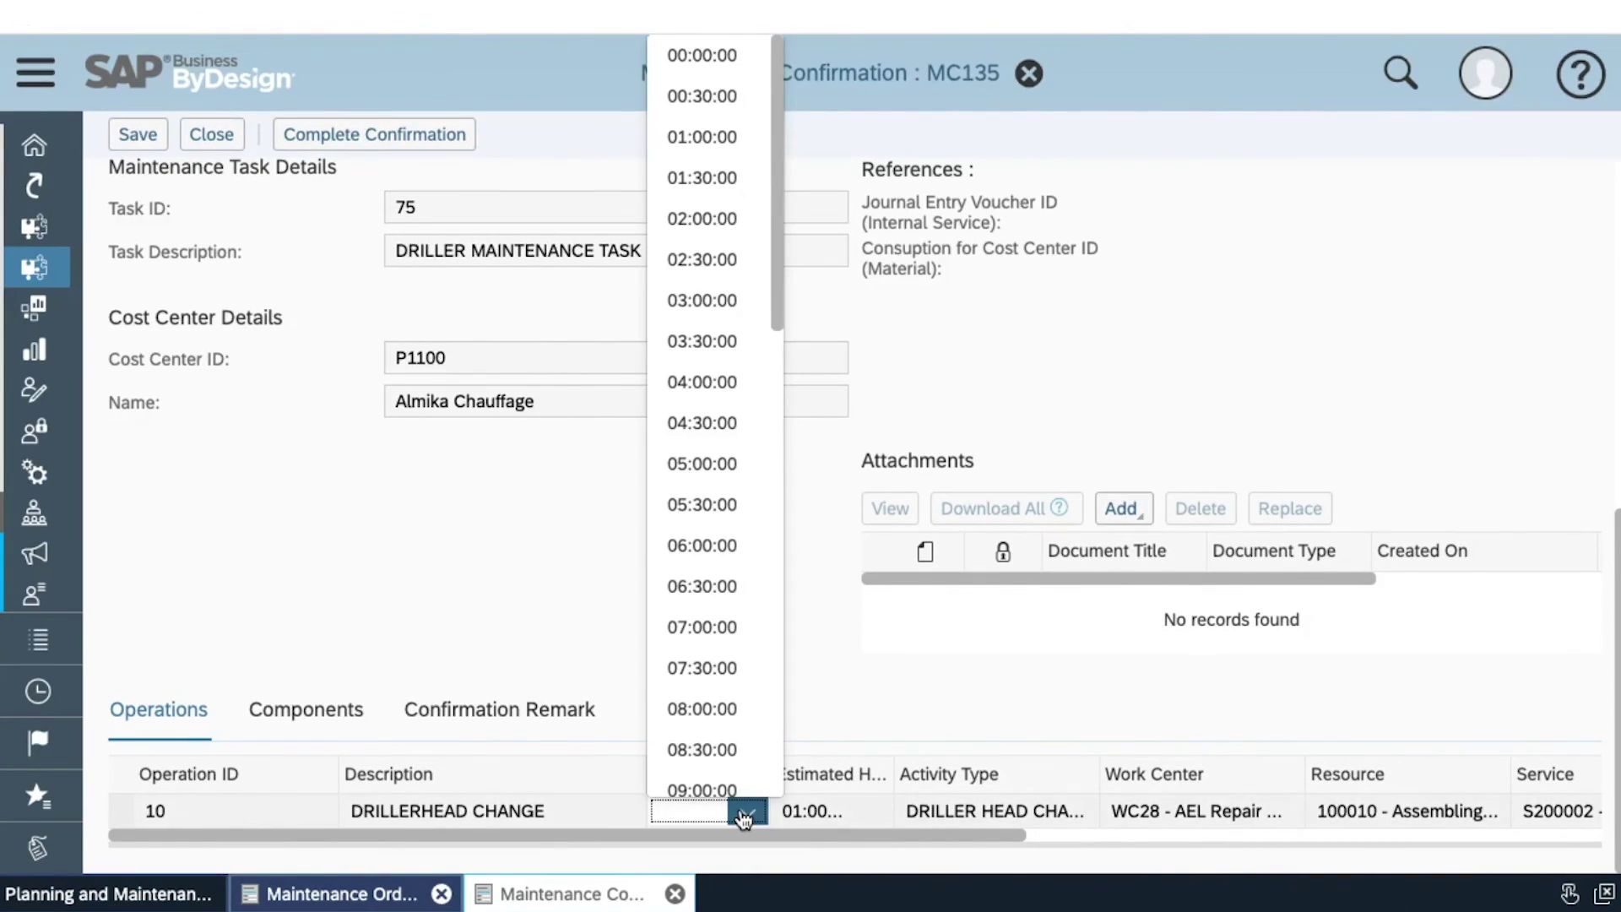
click(745, 95)
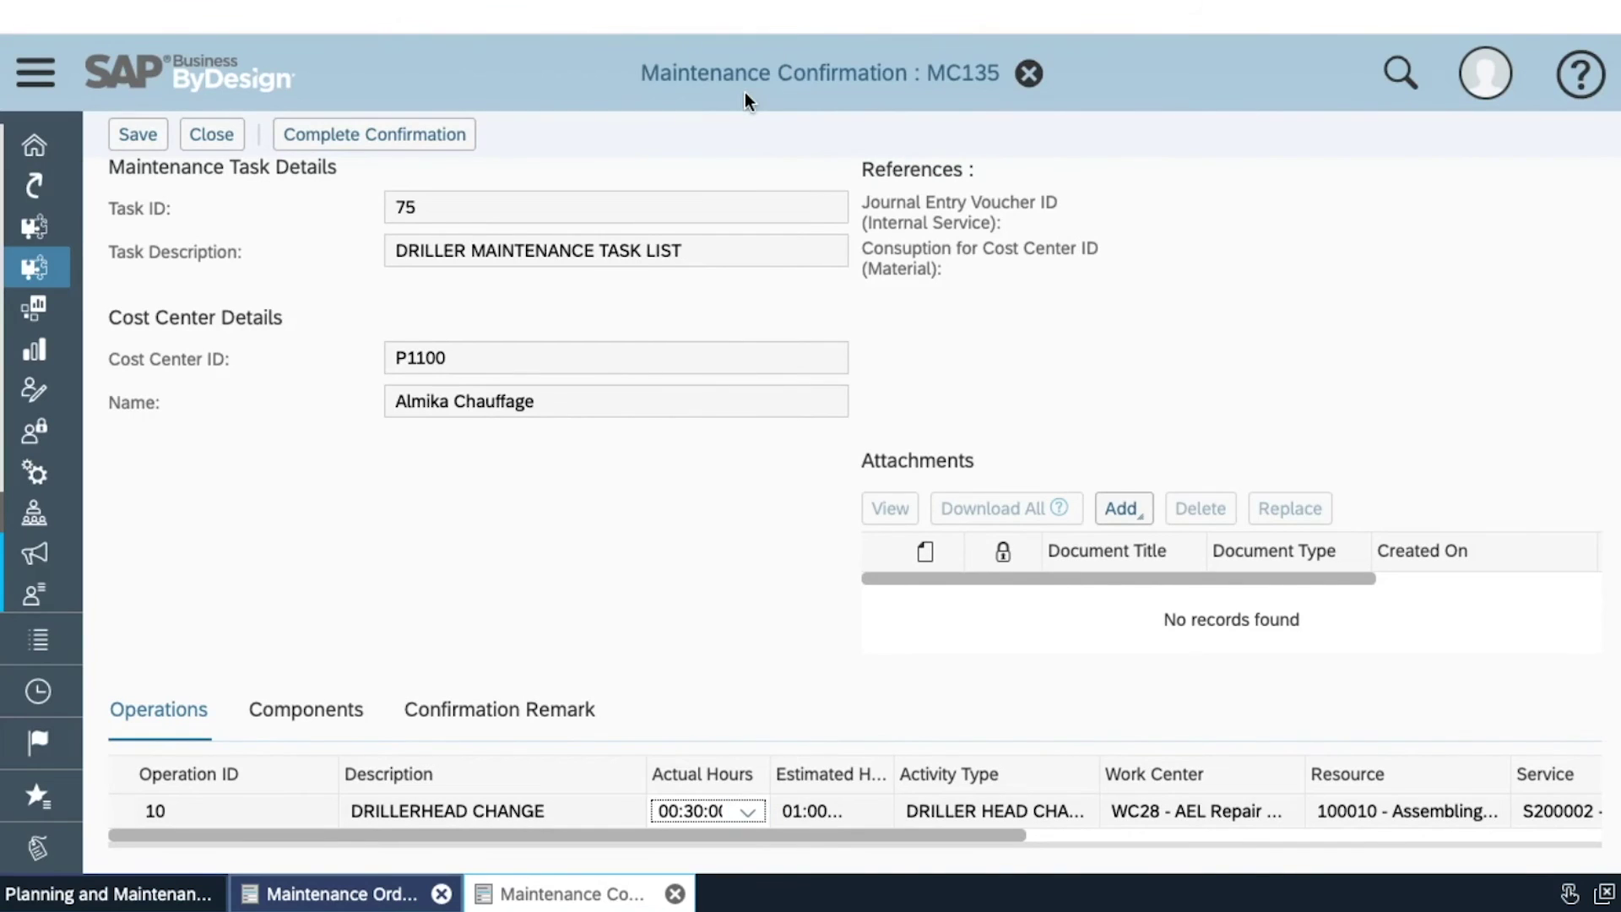
click(347, 725)
click(1032, 819)
text(1)
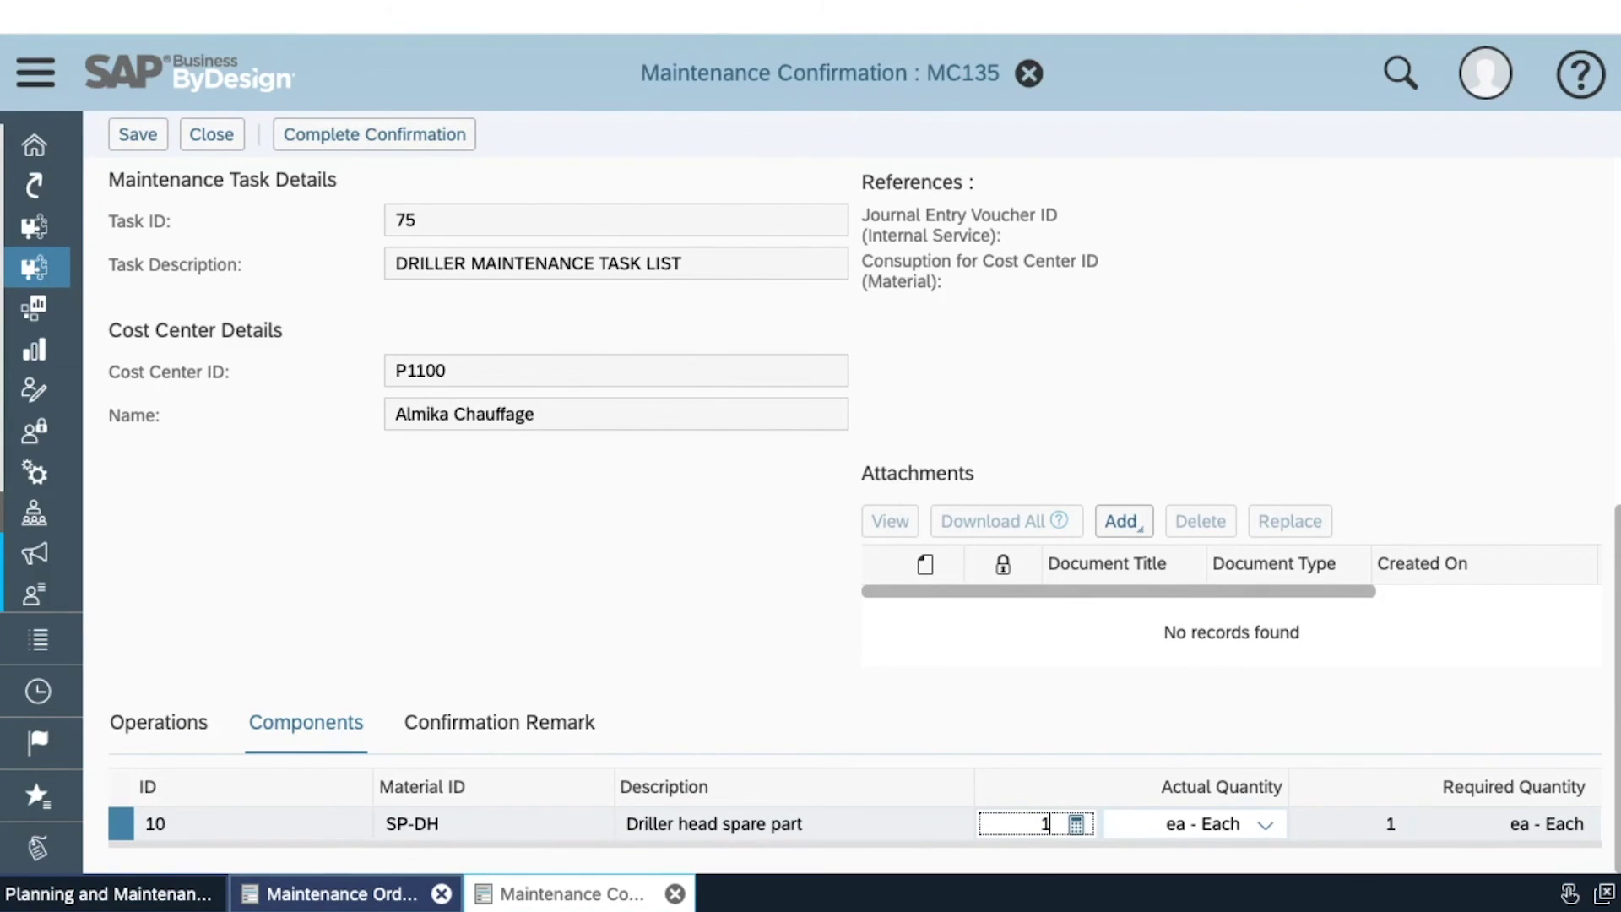
click(433, 139)
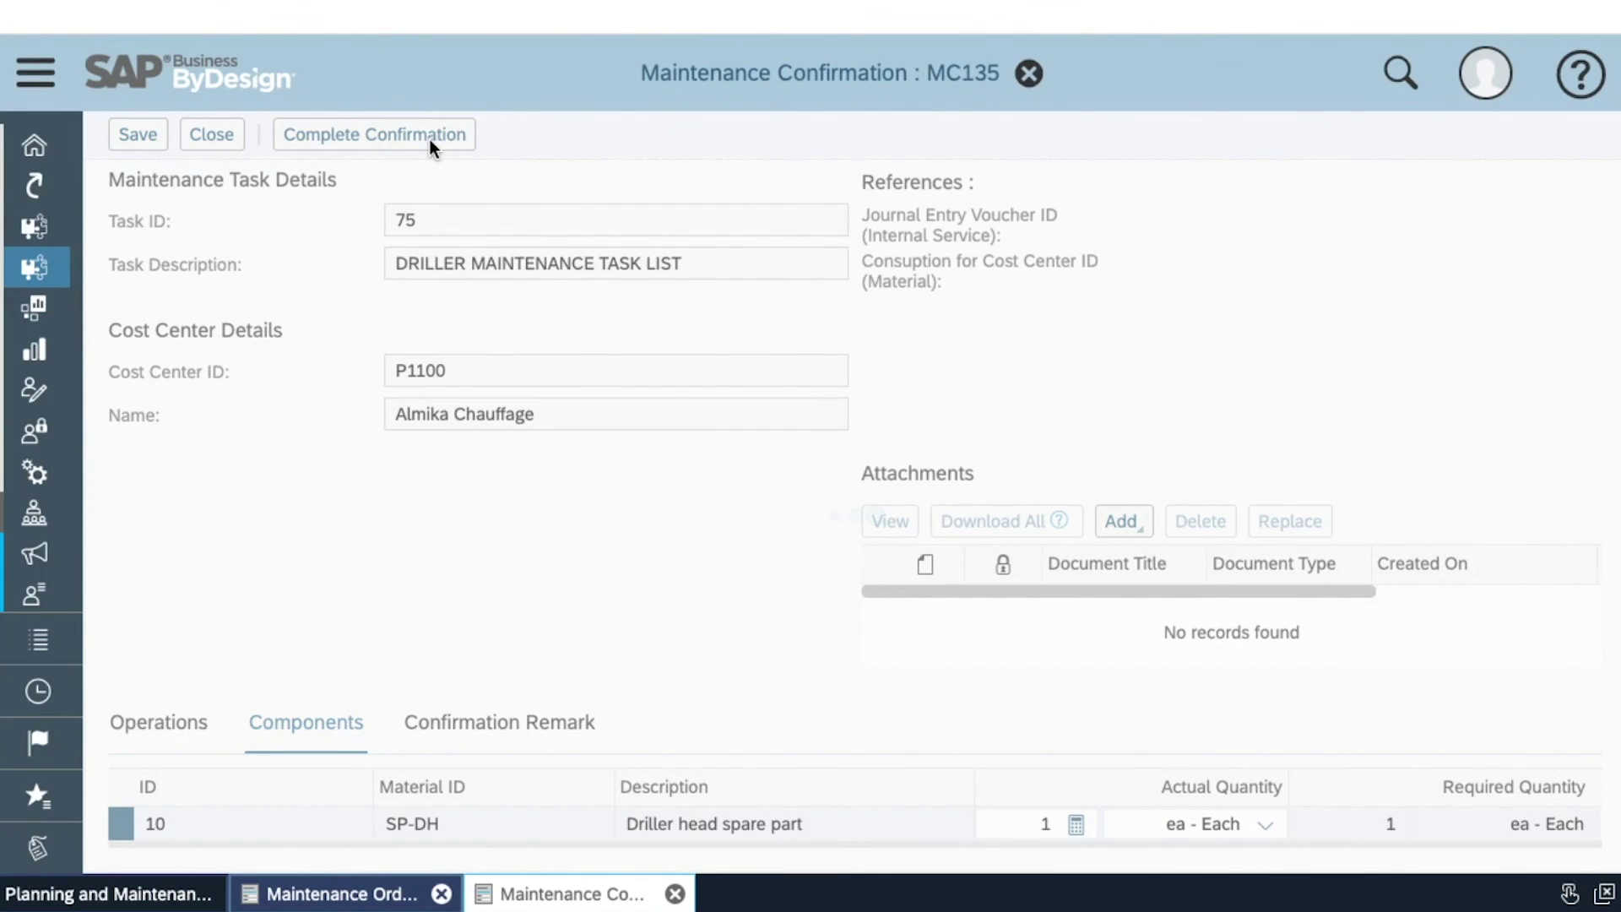